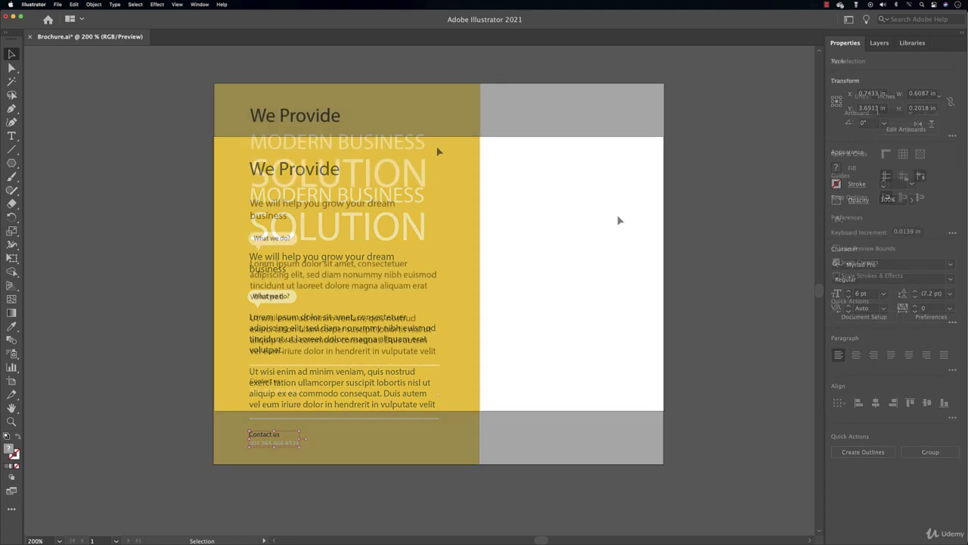
Select the SOLUTION headline, preview its font styles, and list the font families in the Character panel
{"action": "left_click_drag", "start_coordinate": [402, 189], "coordinate": [406, 190]}
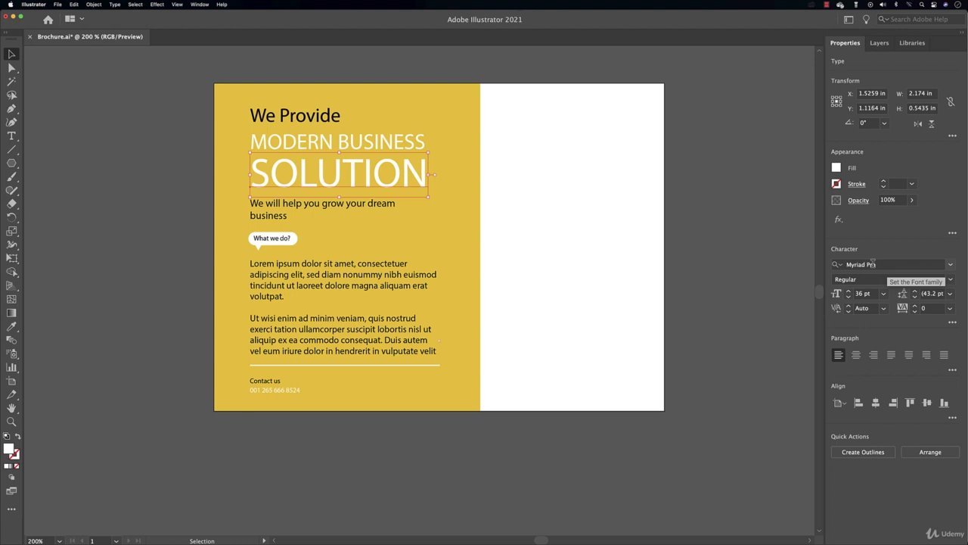
{"action": "left_click", "coordinate": [951, 280]}
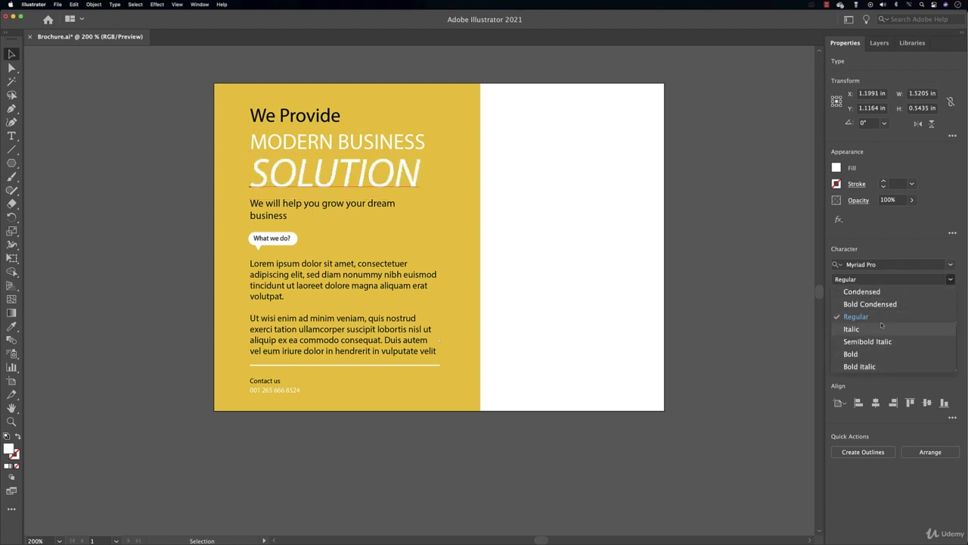
{"action": "left_click", "coordinate": [951, 265]}
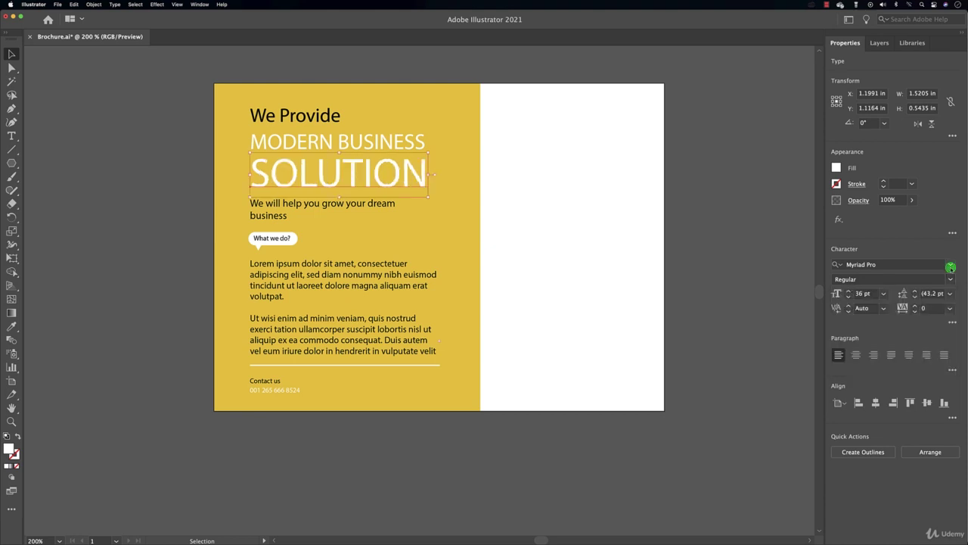
{"action": "left_click", "coordinate": [951, 264]}
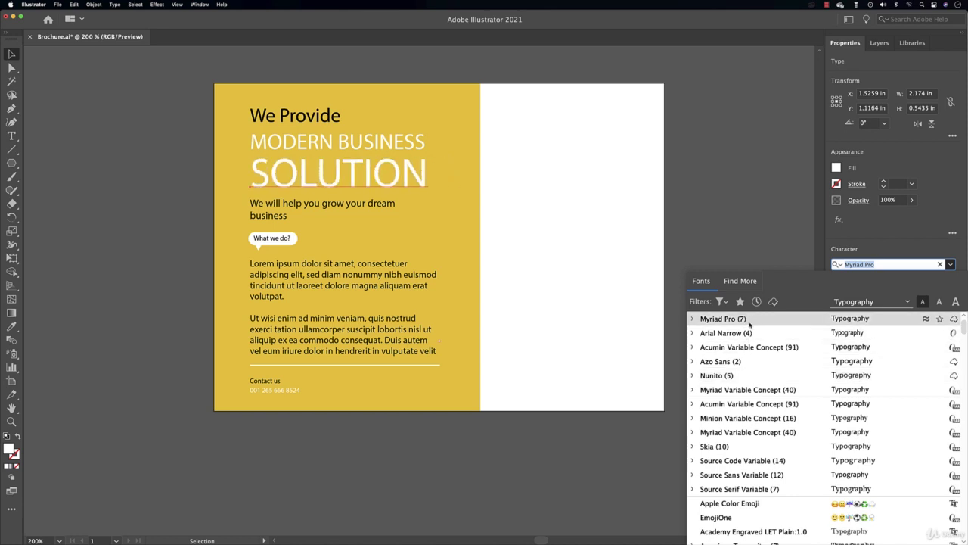
Preview neighbouring fonts on SOLUTION, settle on Myriad Variable Concept, and show the classification filters
{"action": "key", "text": "Down"}
{"action": "key", "text": "Down"}
{"action": "key", "text": "Down"}
{"action": "key", "text": "Down"}
{"action": "key", "text": "Down"}
{"action": "key", "text": "Down"}
{"action": "key", "text": "Down"}
{"action": "key", "text": "Down"}
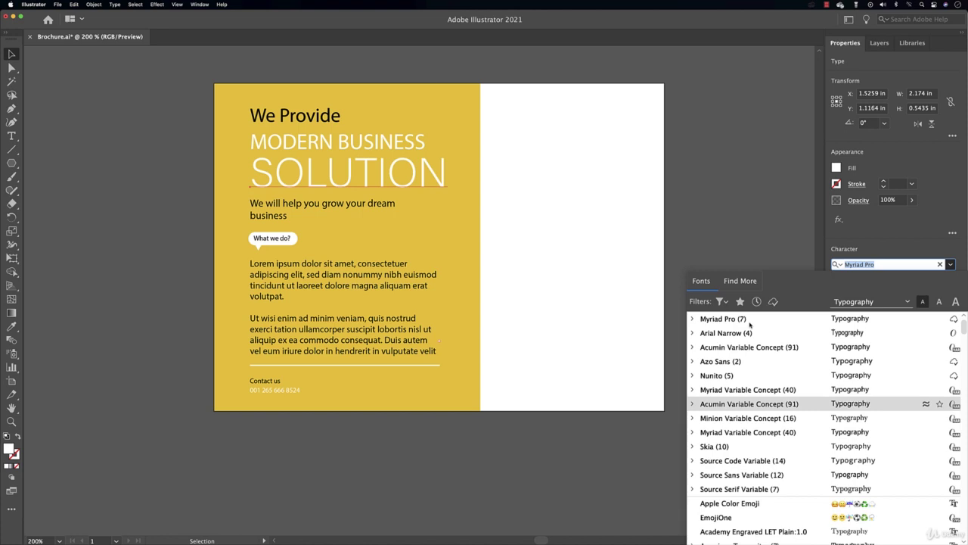
{"action": "key", "text": "Up"}
{"action": "key", "text": "Up"}
{"action": "key", "text": "Up"}
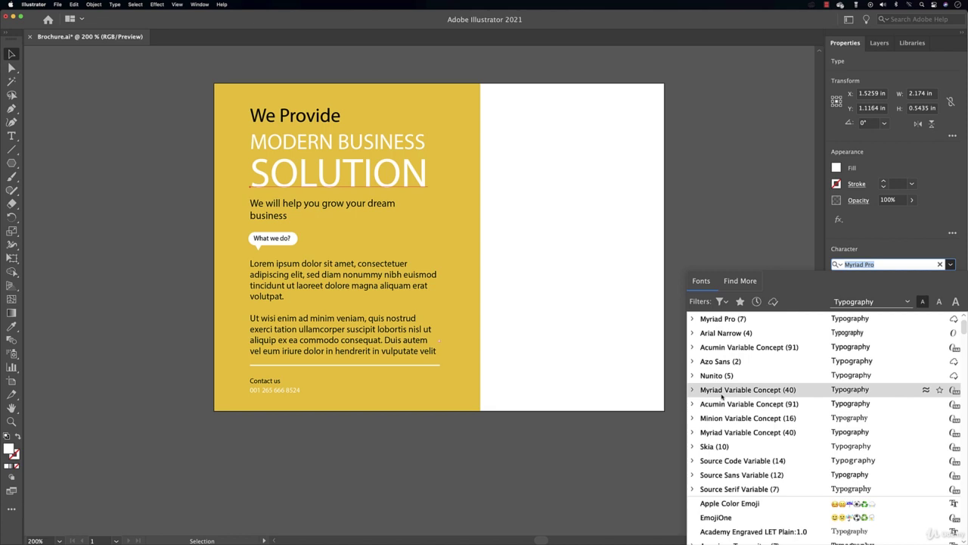
{"action": "scroll", "coordinate": [723, 395], "scroll_direction": "down", "scroll_amount": 1}
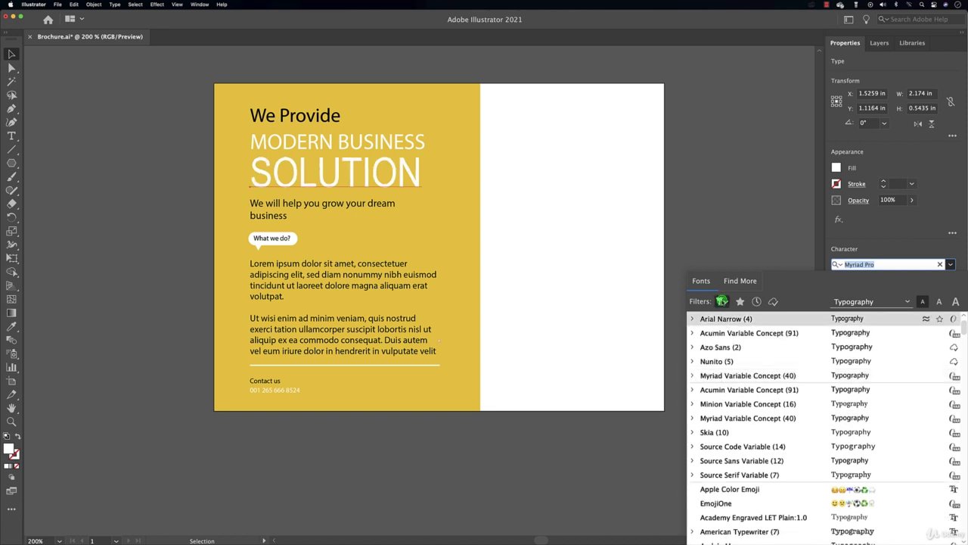
{"action": "left_click", "coordinate": [720, 302]}
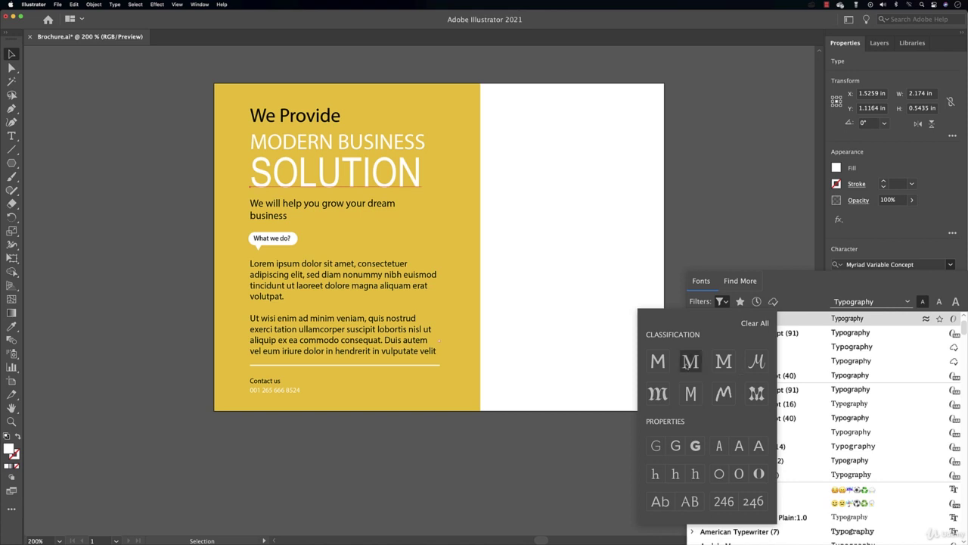
Try the Serif and Sans Serif filters, previewing Athelas and Arial Narrow on SOLUTION
{"action": "left_click", "coordinate": [690, 362]}
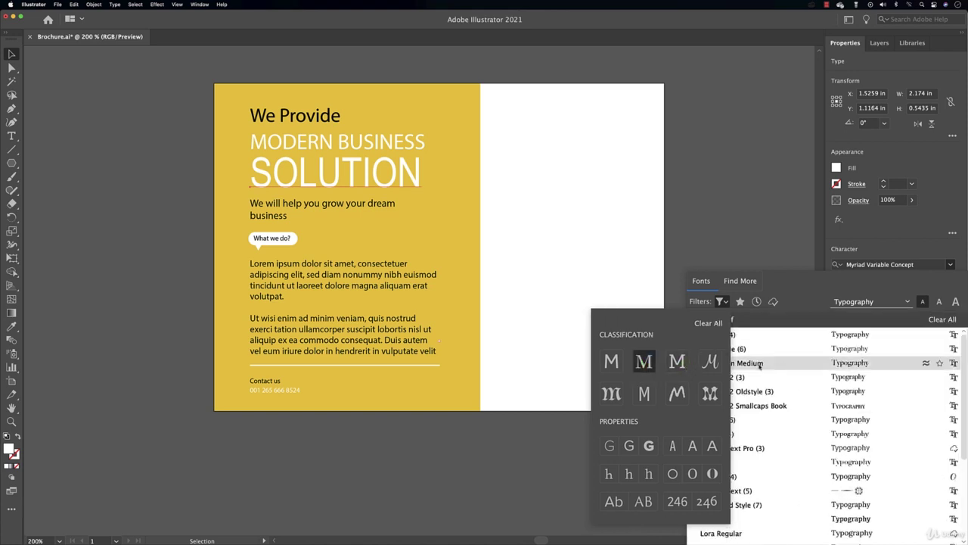
{"action": "left_click", "coordinate": [775, 366]}
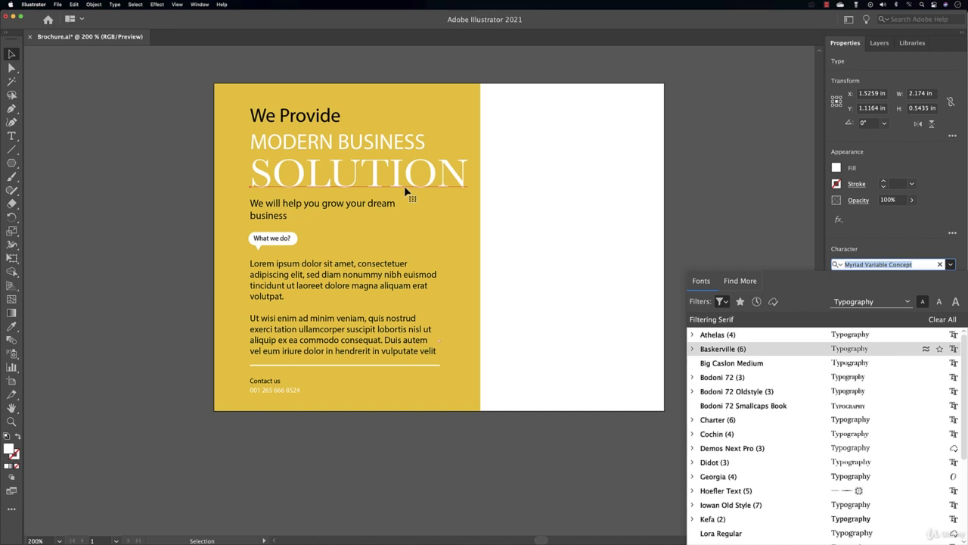
{"action": "key", "text": "Down"}
{"action": "key", "text": "Up"}
{"action": "key", "text": "Up"}
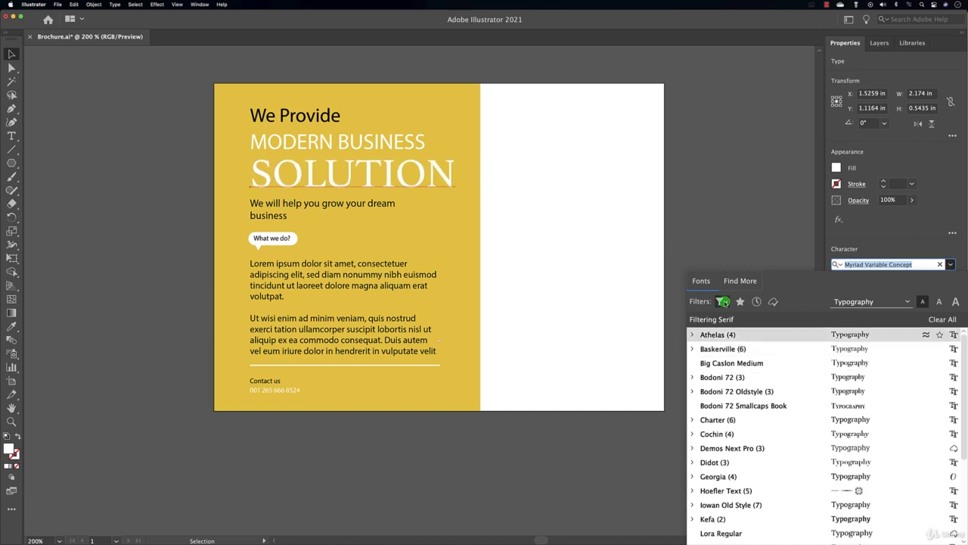
{"action": "left_click", "coordinate": [724, 301]}
{"action": "left_click", "coordinate": [611, 361]}
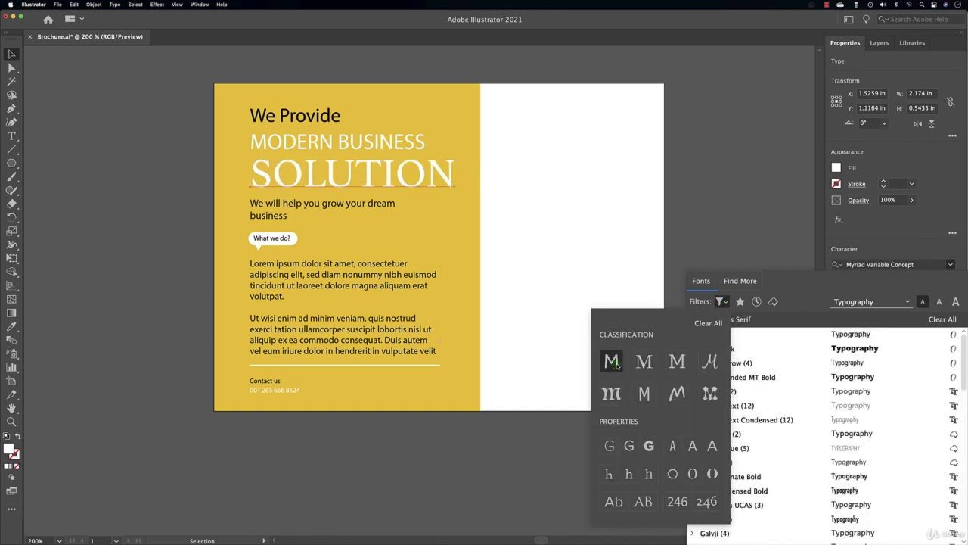
{"action": "left_click", "coordinate": [735, 363]}
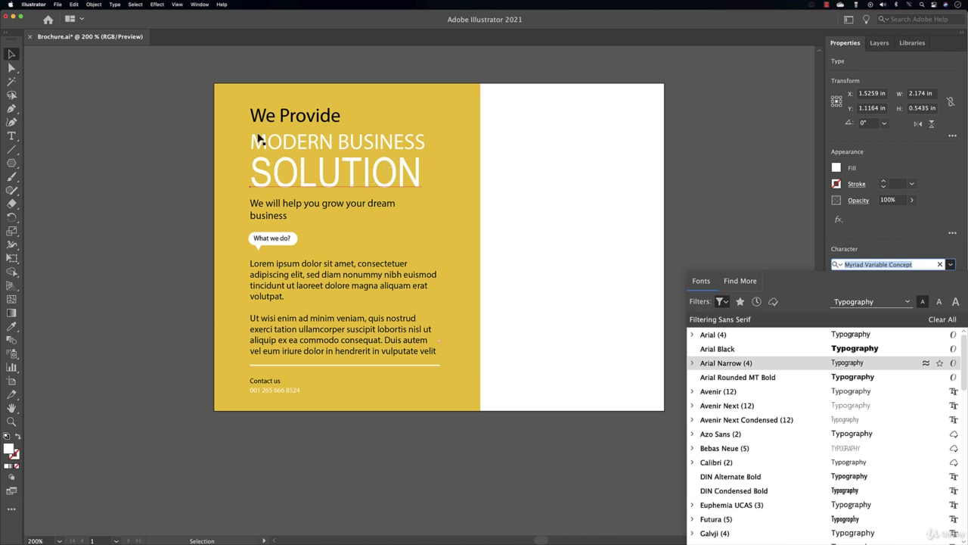
Filter the font list to Serif with Heavy Weight and expand Georgia's styles
{"action": "left_click", "coordinate": [723, 301]}
{"action": "left_click", "coordinate": [644, 361]}
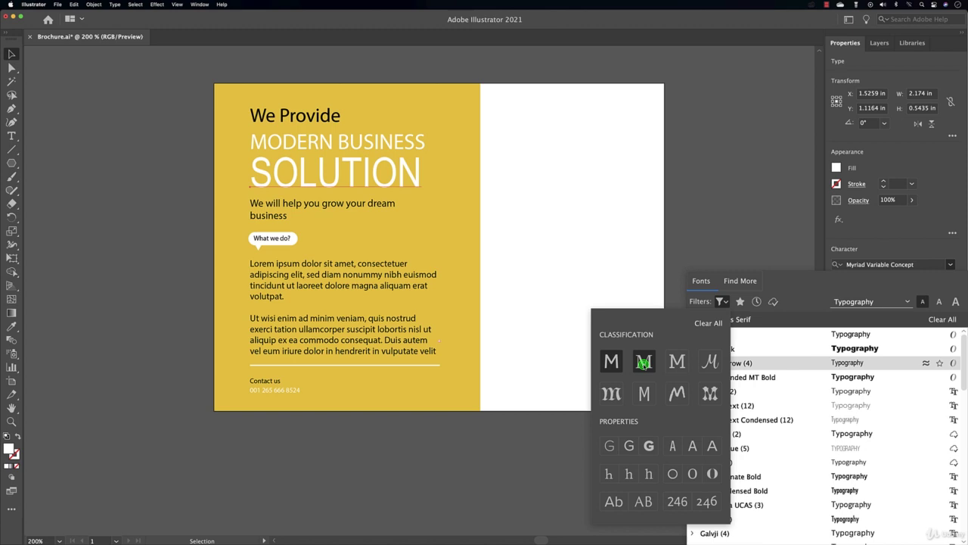
{"action": "left_click", "coordinate": [647, 446]}
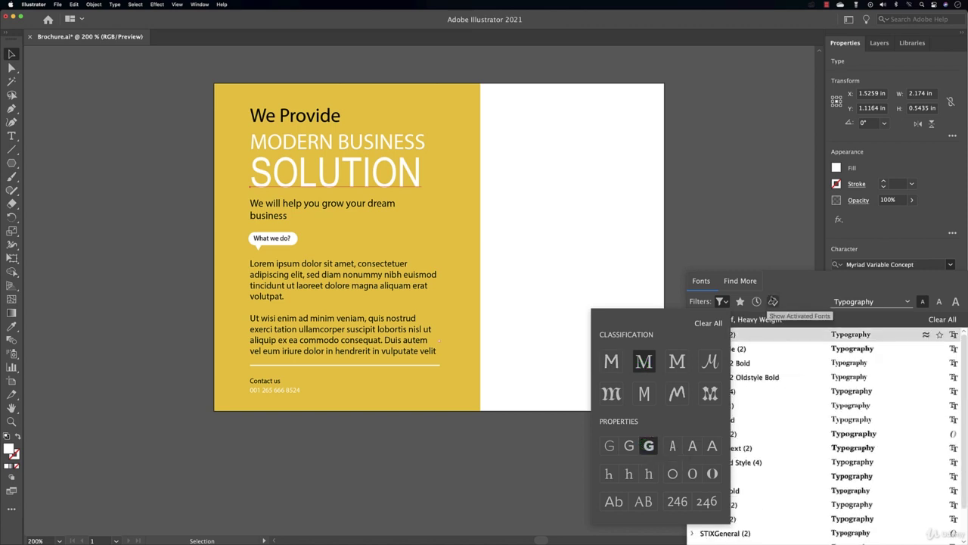
{"action": "left_click", "coordinate": [782, 286]}
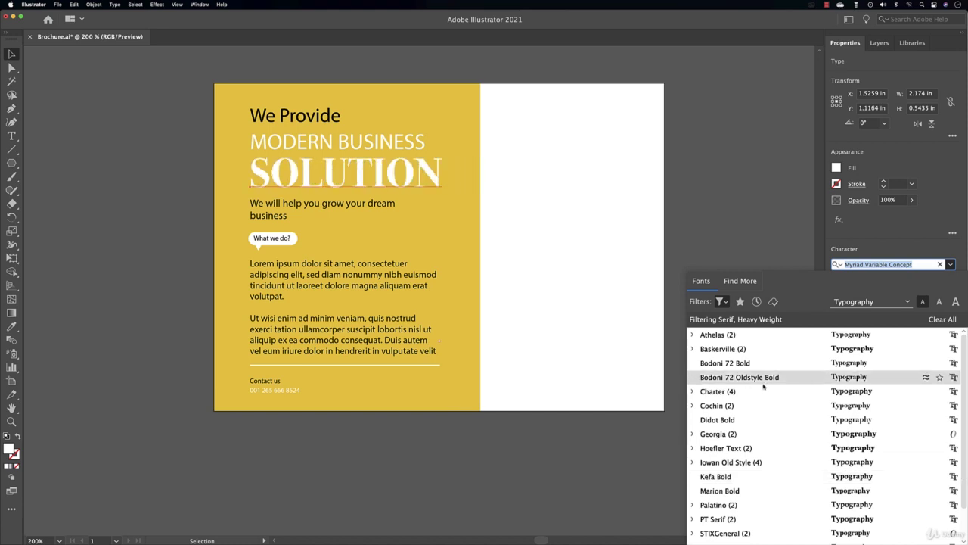
{"action": "scroll", "coordinate": [749, 405], "scroll_direction": "down", "scroll_amount": 2}
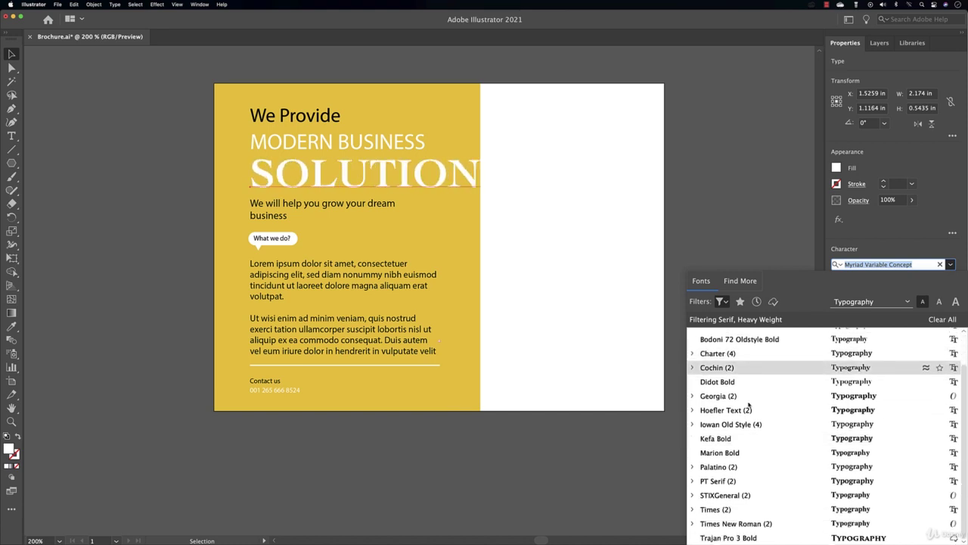
{"action": "left_click", "coordinate": [692, 396]}
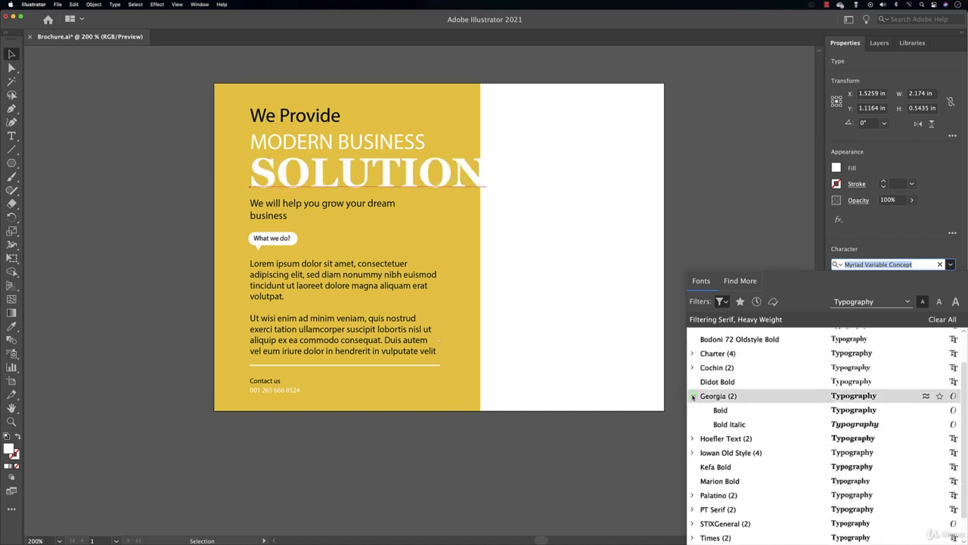
Apply Georgia Bold to SOLUTION and step its size down from 36 pt to 31 pt
{"action": "left_click", "coordinate": [731, 410]}
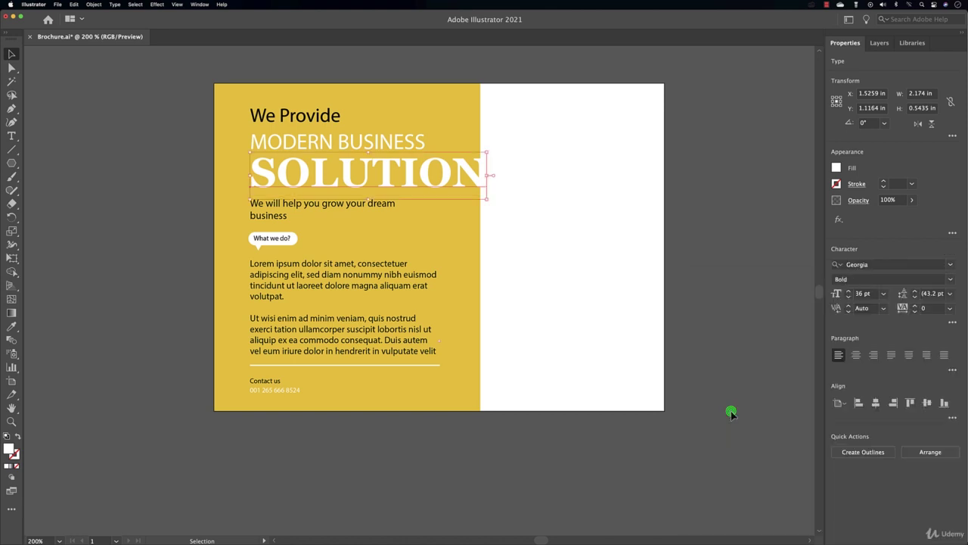
{"action": "left_click", "coordinate": [848, 297]}
{"action": "left_click", "coordinate": [848, 297]}
{"action": "left_click", "coordinate": [848, 297]}
{"action": "left_click", "coordinate": [848, 296]}
{"action": "left_click", "coordinate": [848, 296]}
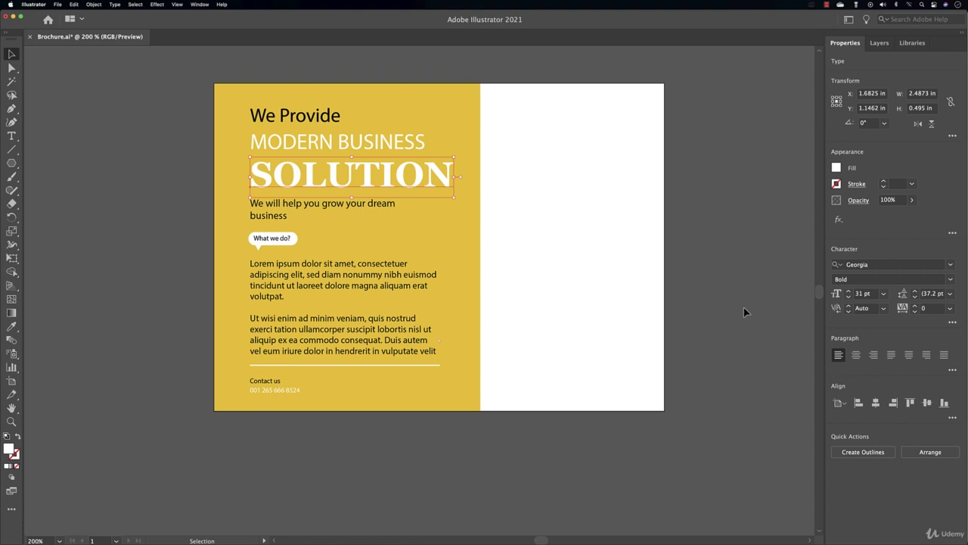
Show the Find More list of Adobe Fonts and look through the Help menu
{"action": "left_click", "coordinate": [950, 264]}
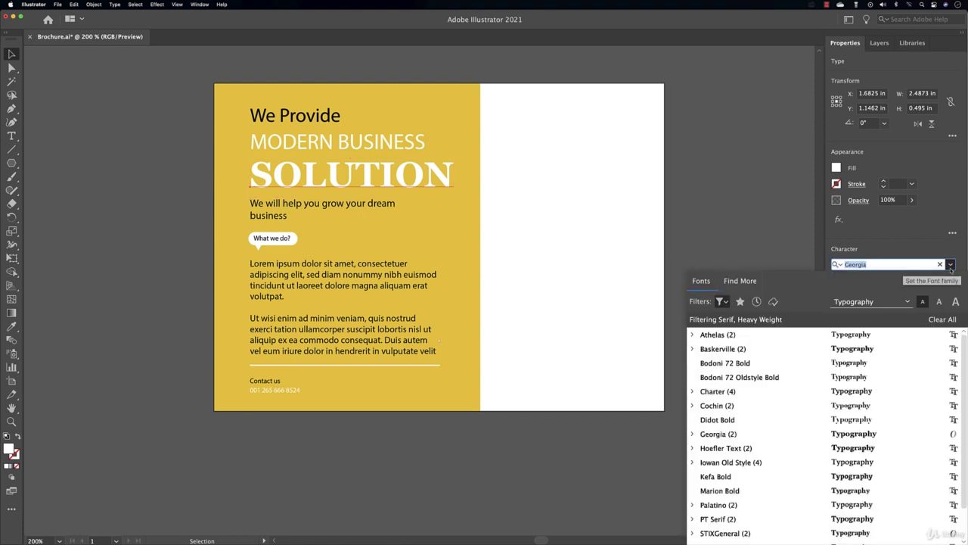
{"action": "left_click", "coordinate": [730, 280]}
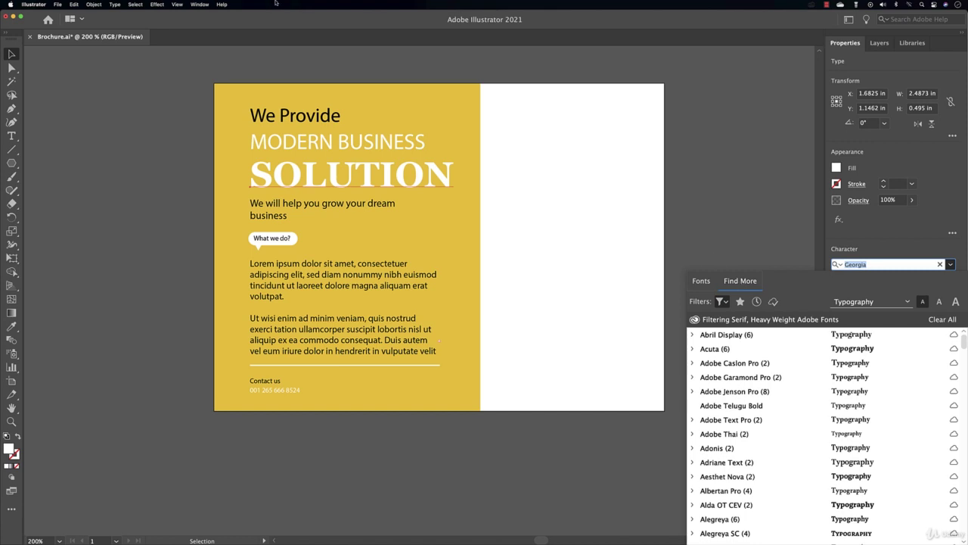
{"action": "left_click", "coordinate": [222, 5]}
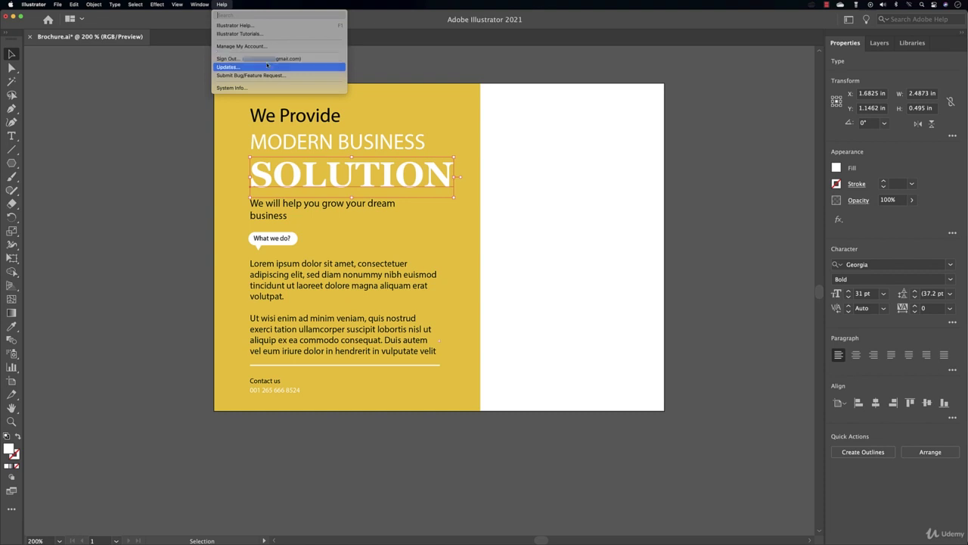
{"action": "left_click", "coordinate": [950, 264]}
Browse Adobe Fonts under Find More, filtered to Serif and Heavy Weight families
{"action": "left_click", "coordinate": [950, 264]}
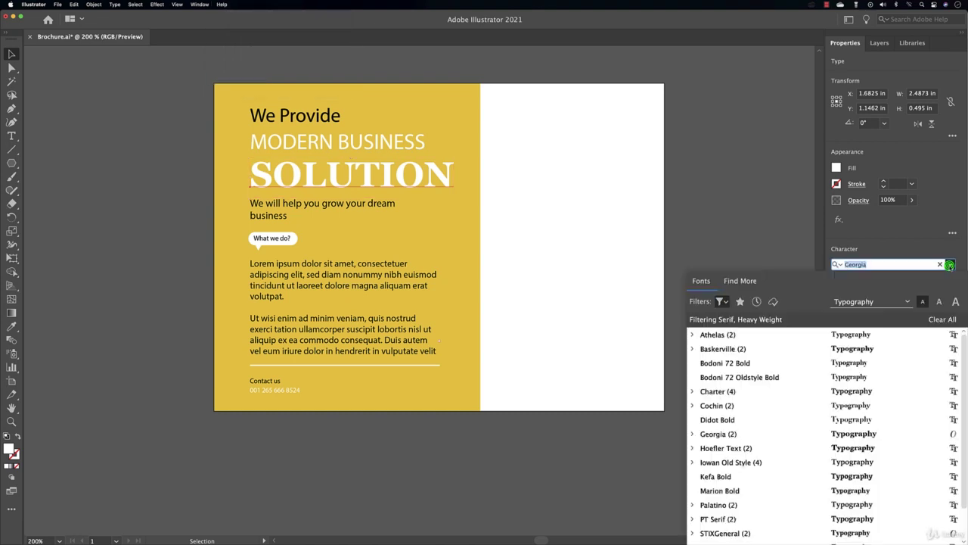
{"action": "left_click", "coordinate": [740, 281]}
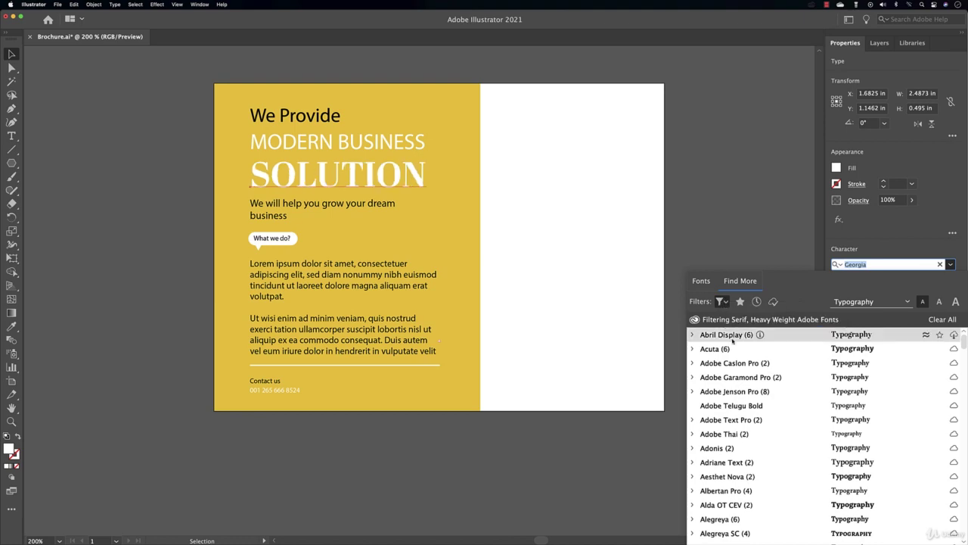
{"action": "scroll", "coordinate": [736, 415], "scroll_direction": "down", "scroll_amount": 5}
{"action": "scroll", "coordinate": [735, 415], "scroll_direction": "down", "scroll_amount": 20}
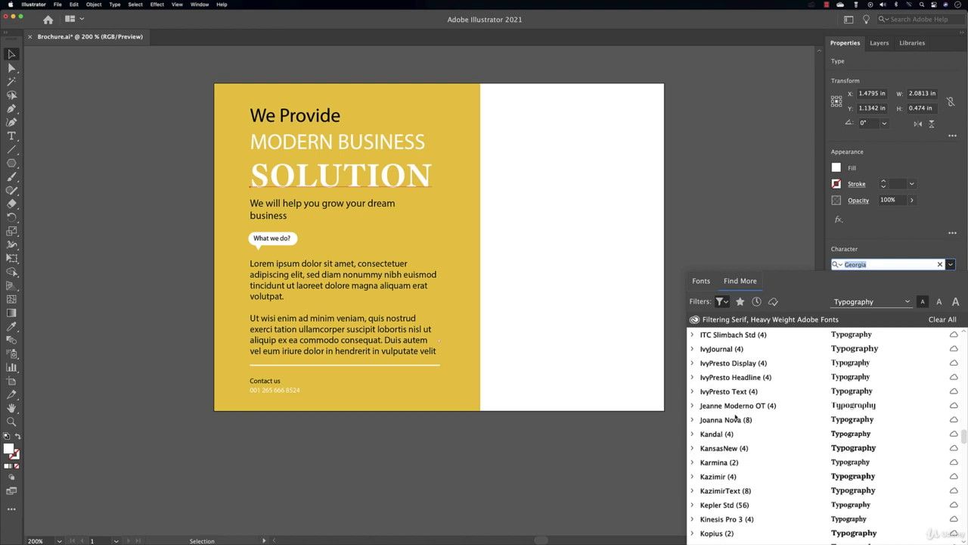
{"action": "scroll", "coordinate": [735, 415], "scroll_direction": "down", "scroll_amount": 20}
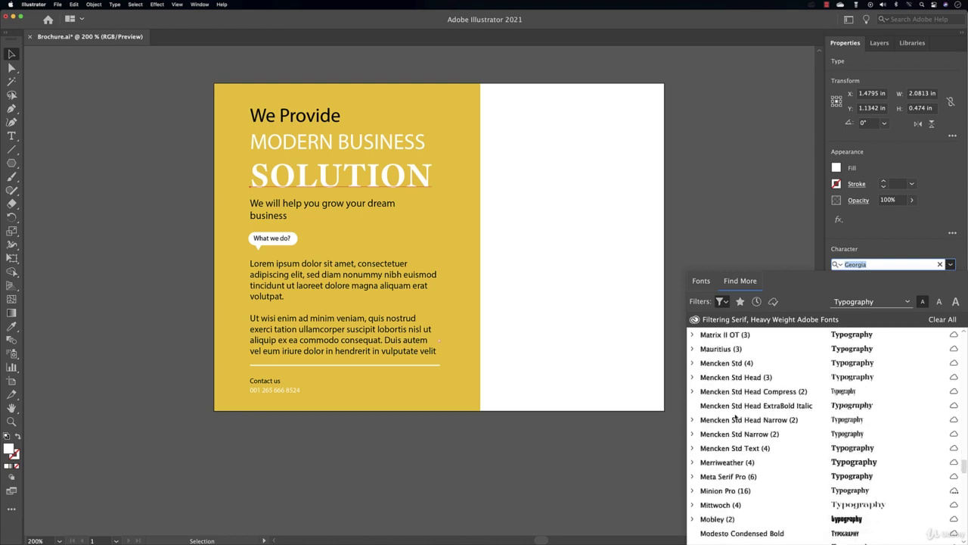
{"action": "scroll", "coordinate": [735, 415], "scroll_direction": "down", "scroll_amount": 10}
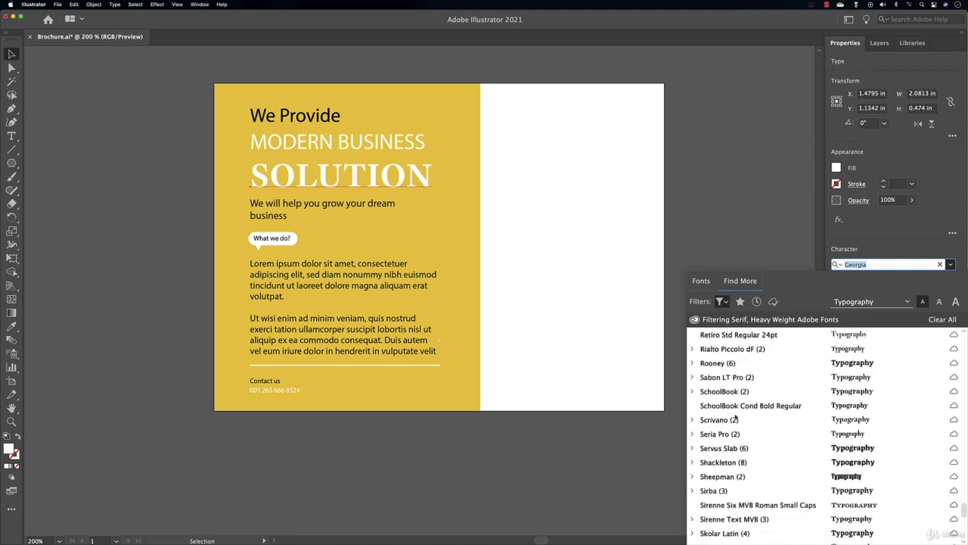
{"action": "left_click", "coordinate": [723, 301]}
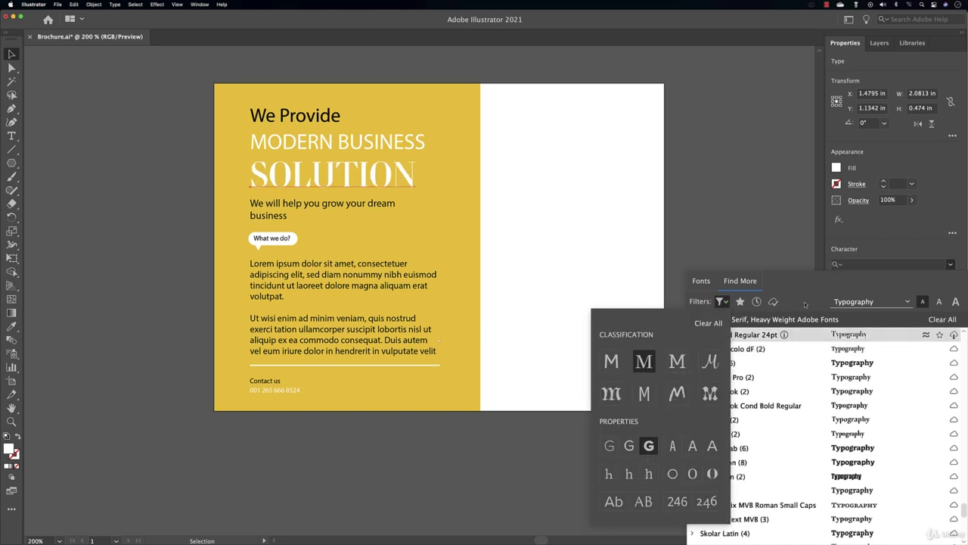
{"action": "left_click", "coordinate": [805, 304]}
{"action": "scroll", "coordinate": [750, 388], "scroll_direction": "down", "scroll_amount": 10}
{"action": "scroll", "coordinate": [750, 388], "scroll_direction": "up", "scroll_amount": 8}
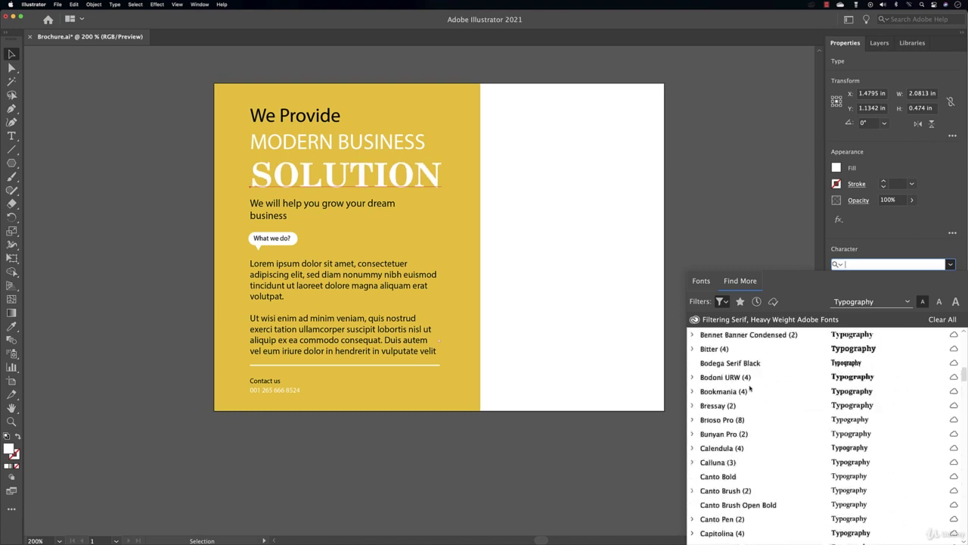
{"action": "scroll", "coordinate": [750, 388], "scroll_direction": "up", "scroll_amount": 4}
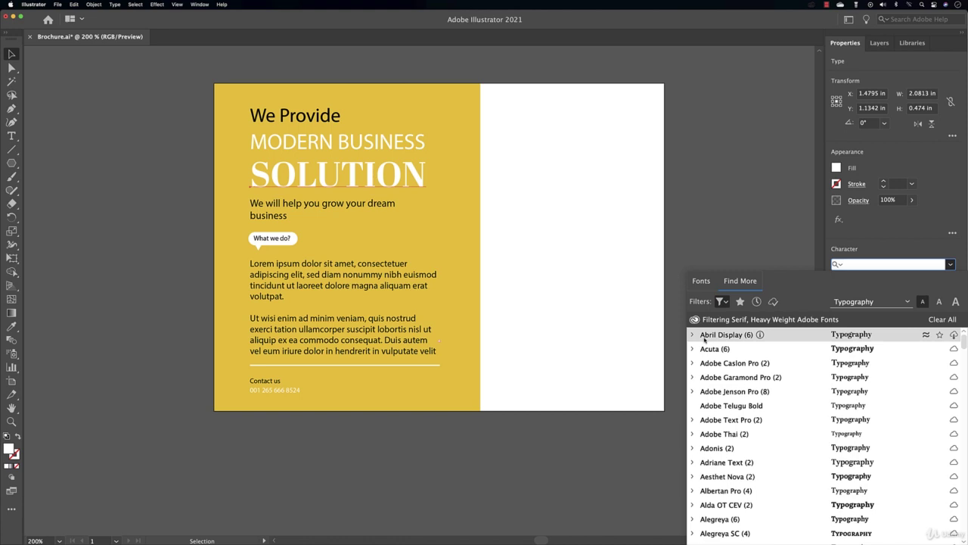
Expand Abril Display and activate all ten of its fonts
{"action": "left_click", "coordinate": [692, 335]}
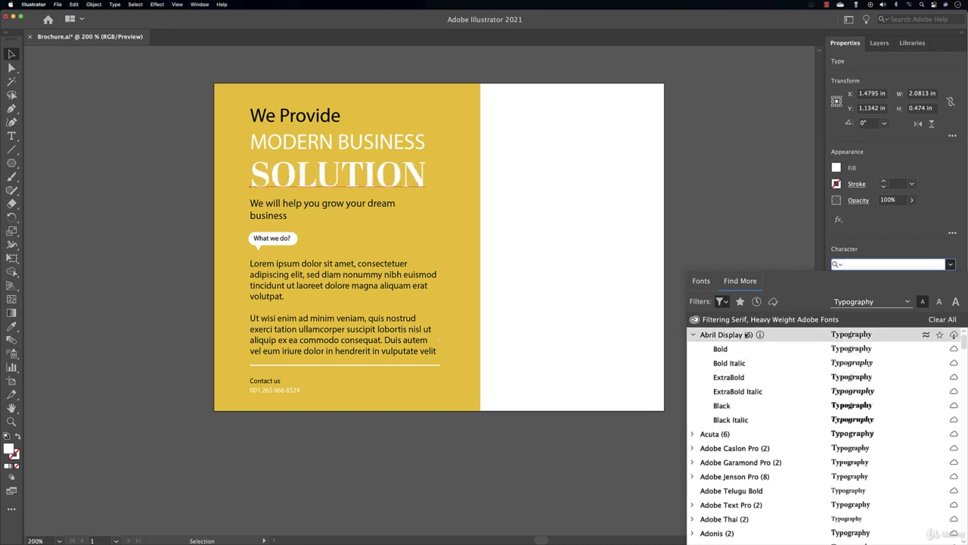
{"action": "left_click", "coordinate": [954, 334]}
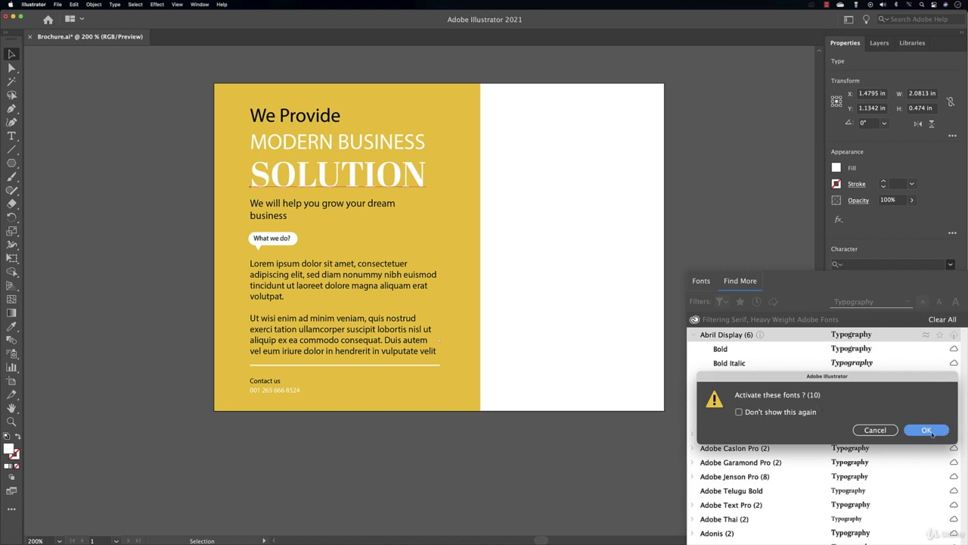
{"action": "left_click", "coordinate": [933, 430]}
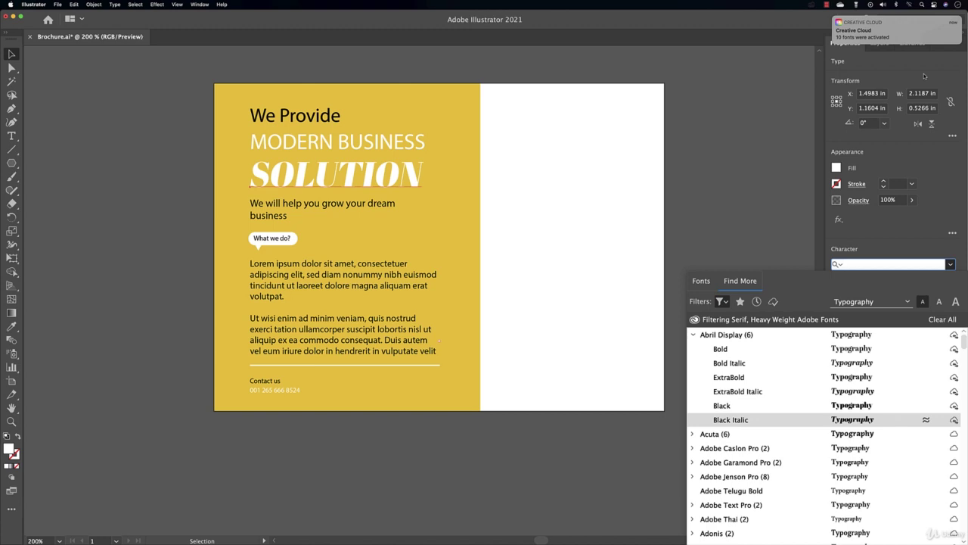
Set SOLUTION in Abril Display ExtraBold at 33 pt, then select MODERN BUSINESS
{"action": "mouse_move", "coordinate": [878, 29]}
{"action": "left_click", "coordinate": [746, 378]}
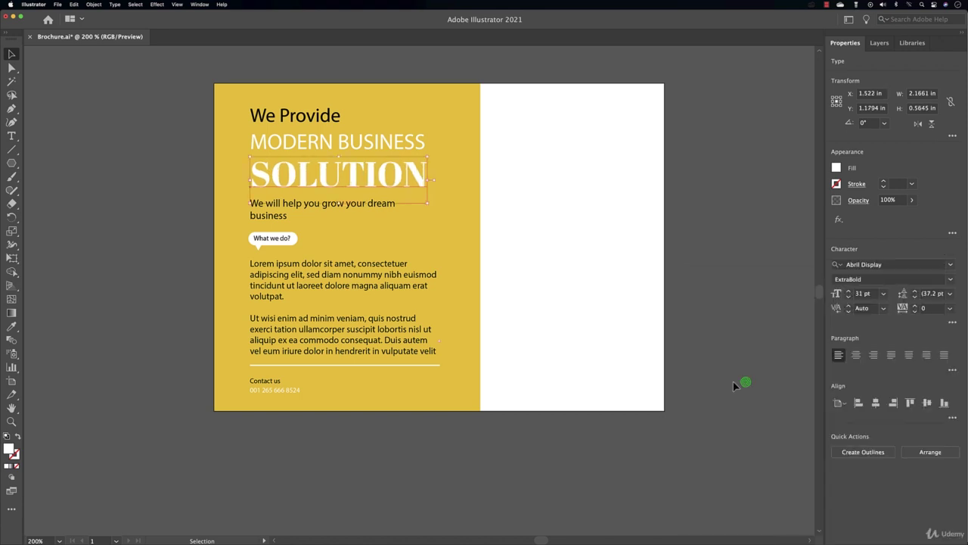
{"action": "left_click", "coordinate": [848, 290]}
{"action": "left_click", "coordinate": [848, 291]}
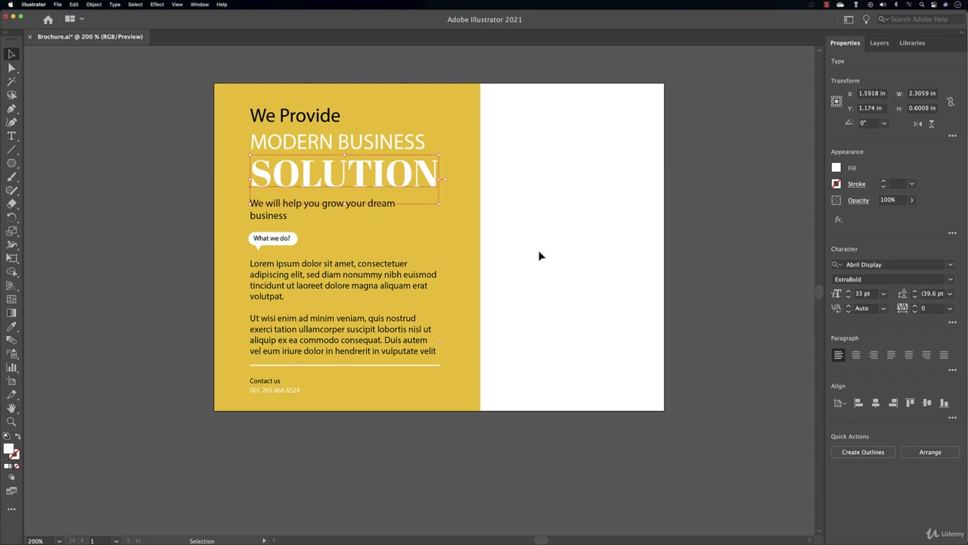
{"action": "left_click", "coordinate": [379, 143]}
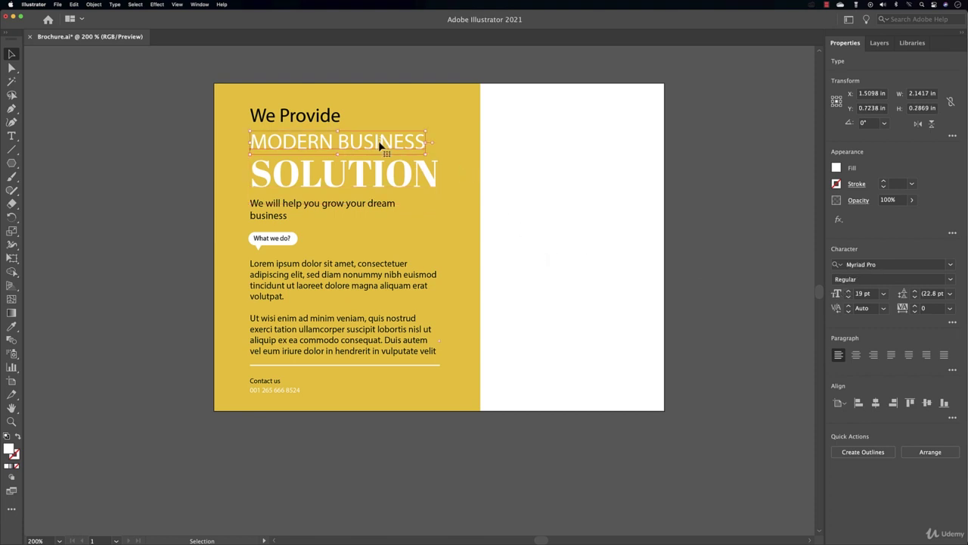
List Adobe Fonts for MODERN BUSINESS filtered to Sans Serif and Regular Weight
{"action": "left_click", "coordinate": [952, 265]}
{"action": "left_click", "coordinate": [749, 280]}
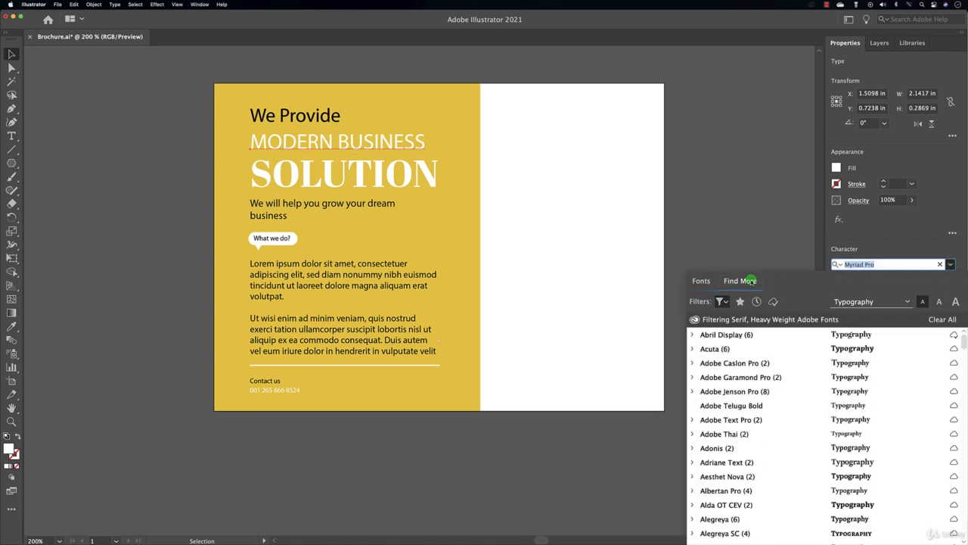
{"action": "left_click", "coordinate": [723, 301]}
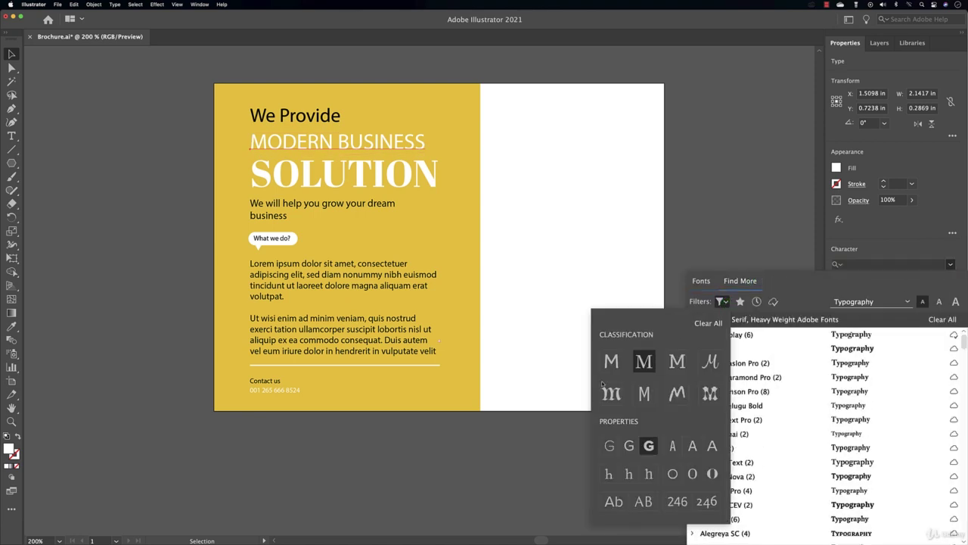
{"action": "left_click", "coordinate": [606, 367]}
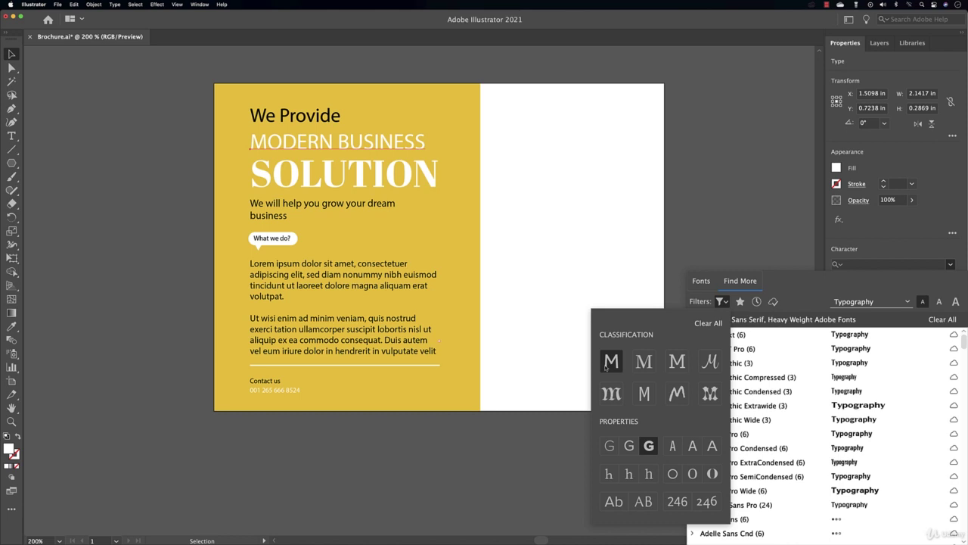
{"action": "left_click", "coordinate": [630, 447]}
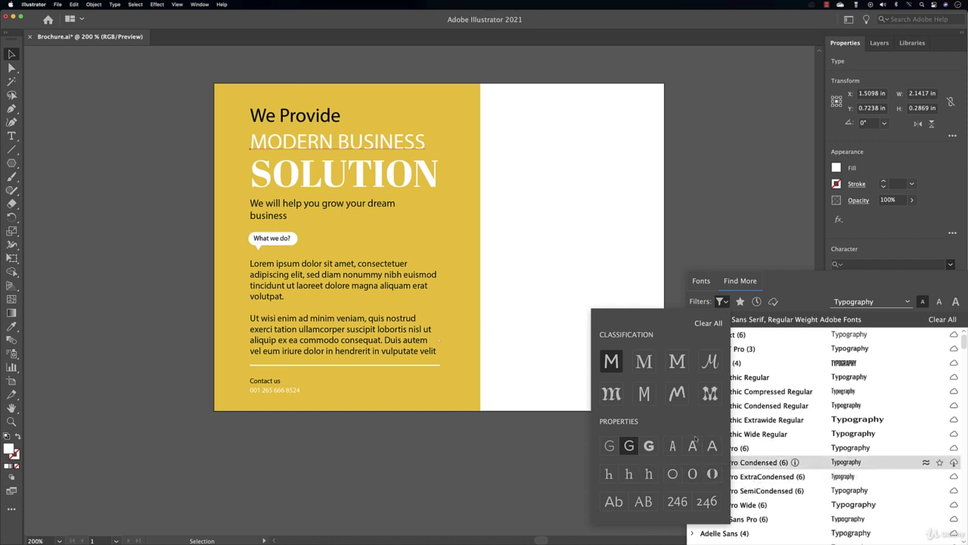
{"action": "left_click", "coordinate": [786, 287]}
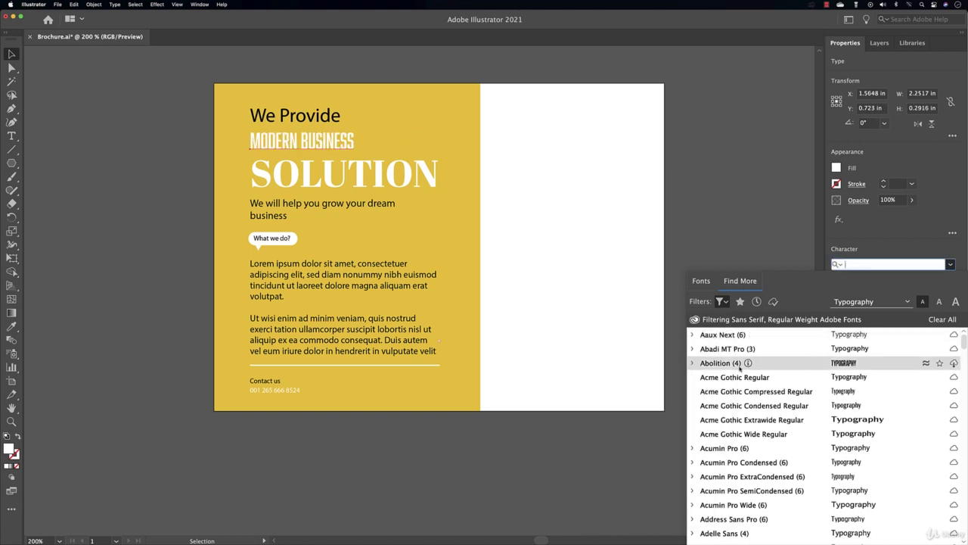
{"action": "scroll", "coordinate": [739, 368], "scroll_direction": "down", "scroll_amount": 5}
{"action": "scroll", "coordinate": [740, 368], "scroll_direction": "down", "scroll_amount": 5}
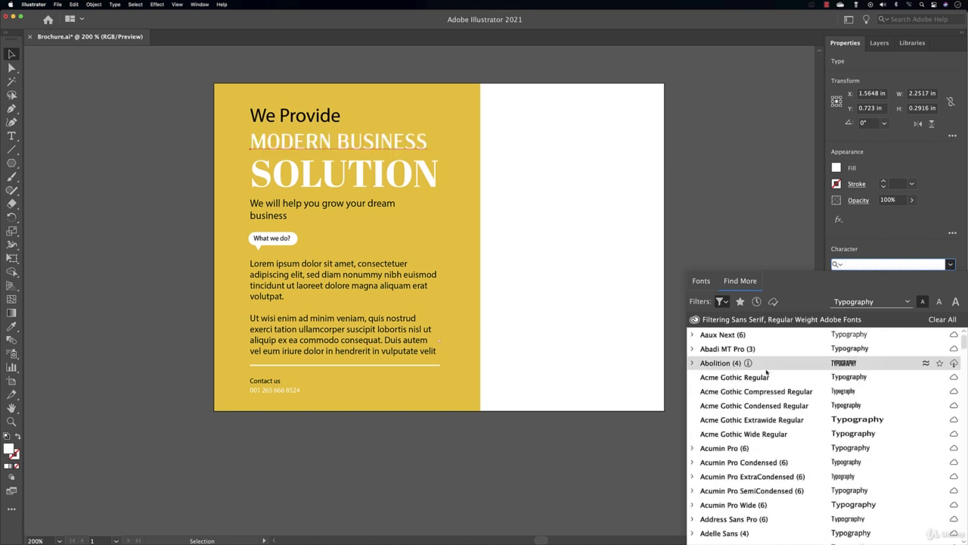
Expand Acumin Pro and activate the whole family
{"action": "left_click", "coordinate": [704, 450]}
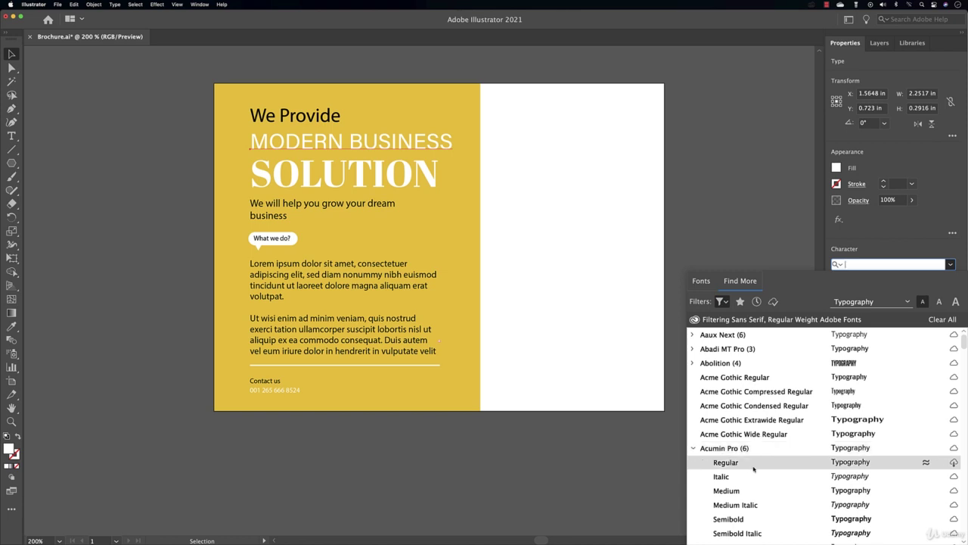
{"action": "scroll", "coordinate": [730, 469], "scroll_direction": "down", "scroll_amount": 2}
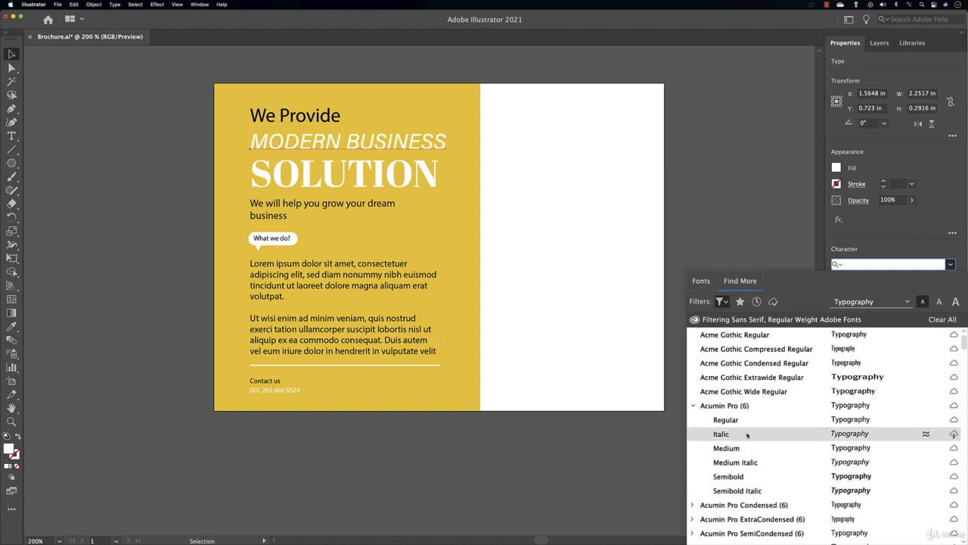
{"action": "left_click", "coordinate": [954, 406]}
{"action": "left_click", "coordinate": [926, 431]}
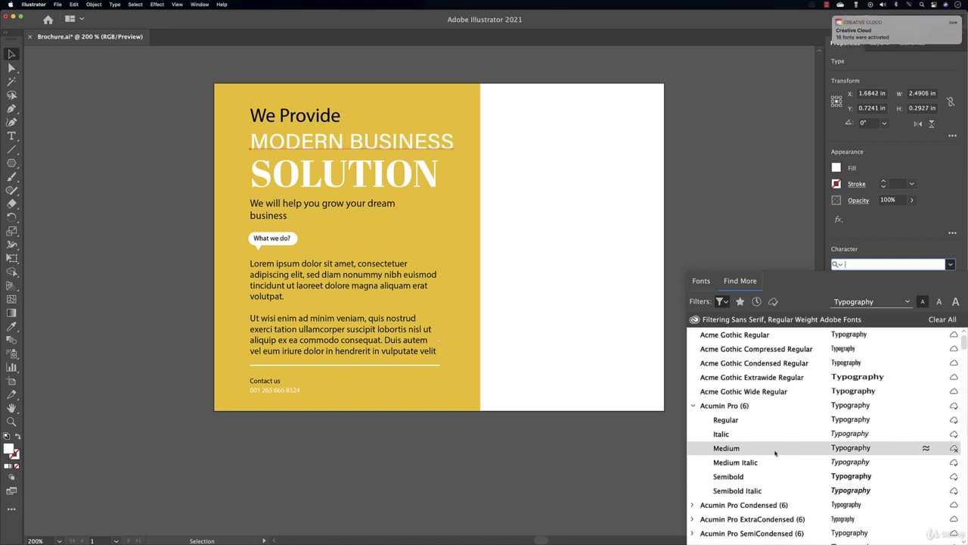
Set MODERN BUSINESS in Acumin Pro Medium at 18 pt and deselect it
{"action": "left_click", "coordinate": [773, 451]}
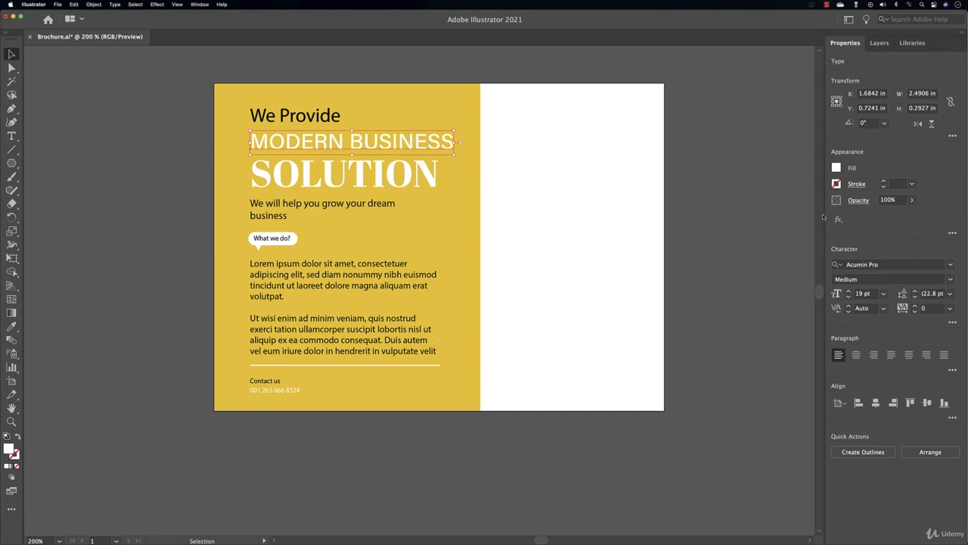
{"action": "left_click", "coordinate": [848, 296]}
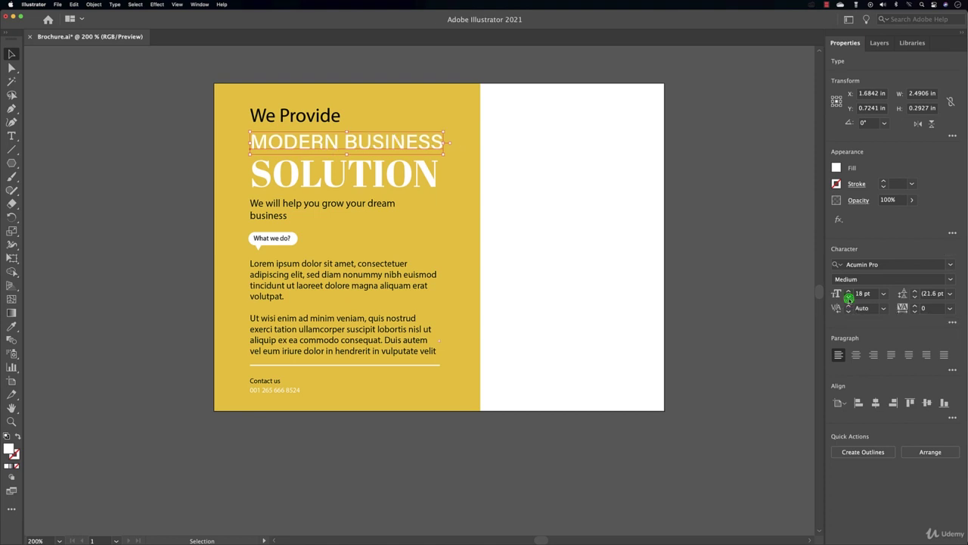
{"action": "left_click", "coordinate": [692, 274]}
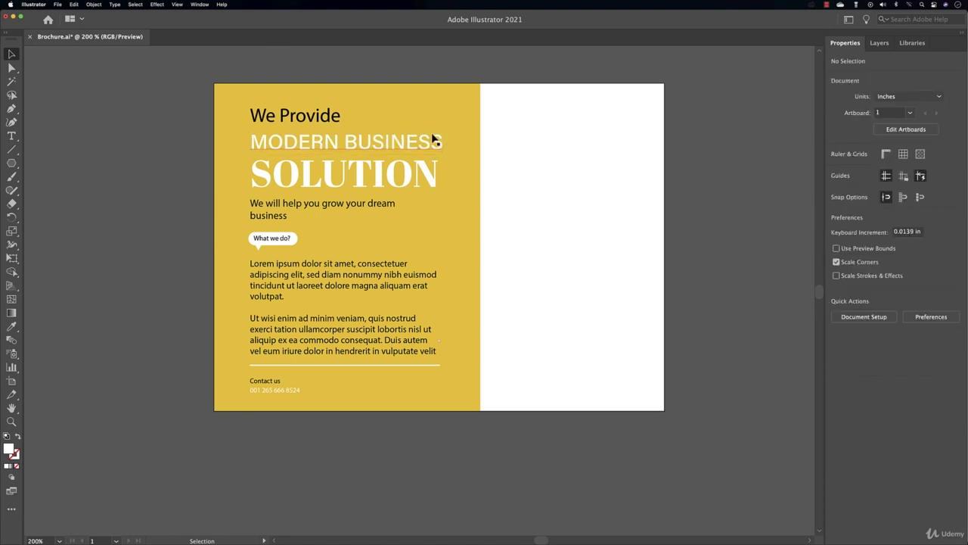
For the We Provide line, clear the font filters, expand Myriad Pro, and list Adobe Fonts
{"action": "left_click", "coordinate": [323, 121]}
{"action": "left_click", "coordinate": [950, 264]}
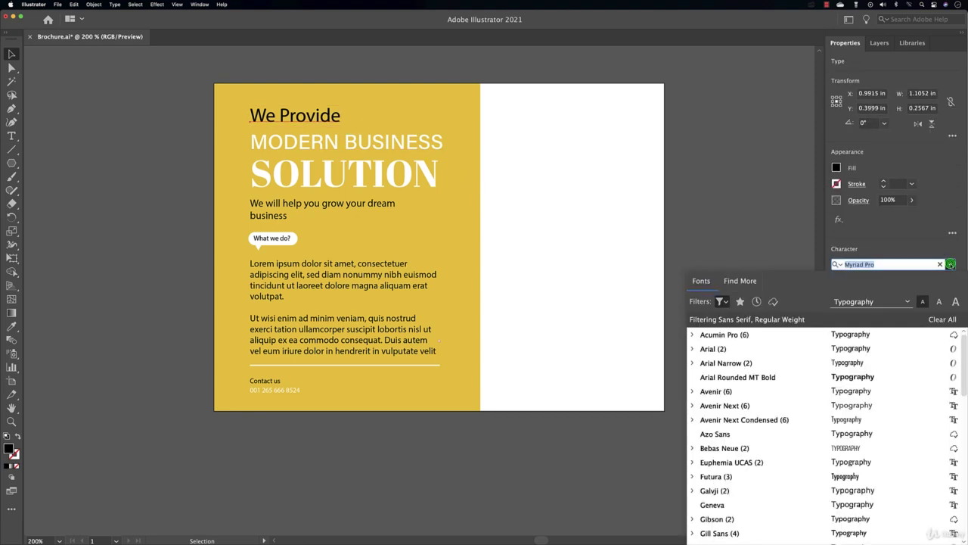
{"action": "left_click", "coordinate": [723, 302]}
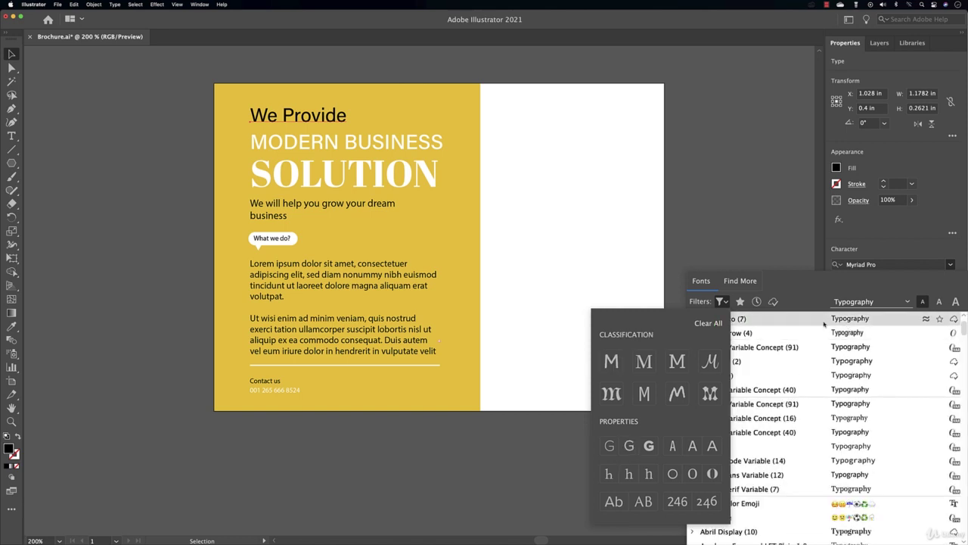
{"action": "left_click", "coordinate": [793, 288]}
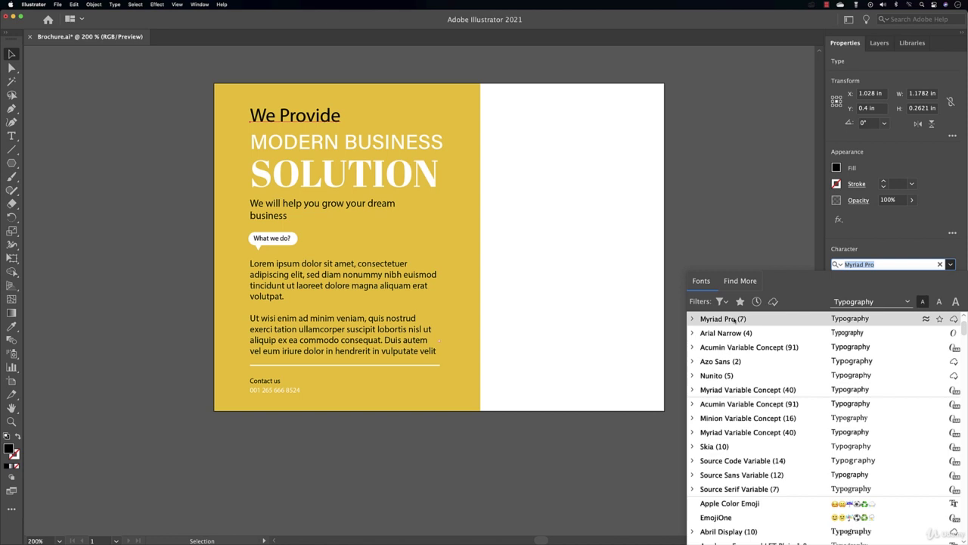
{"action": "left_click", "coordinate": [690, 322]}
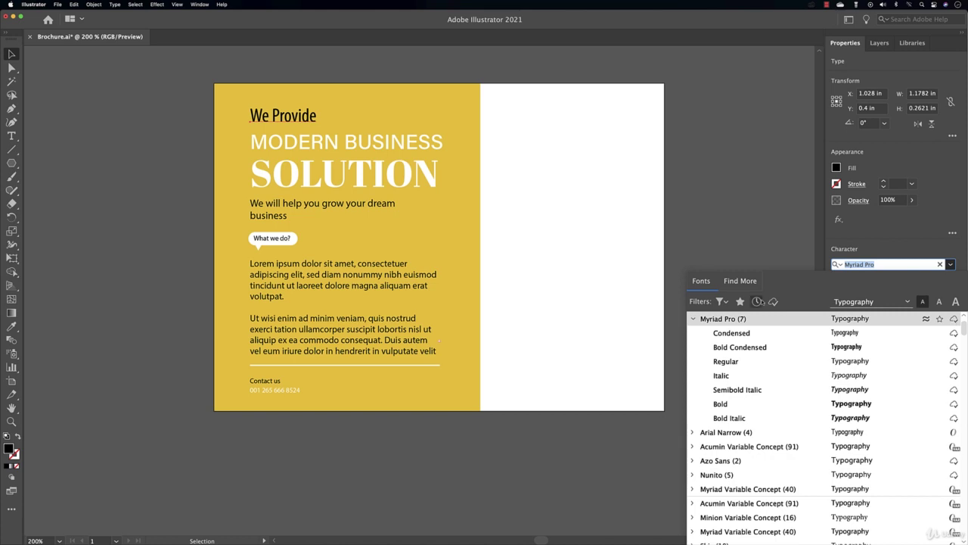
{"action": "left_click", "coordinate": [740, 281]}
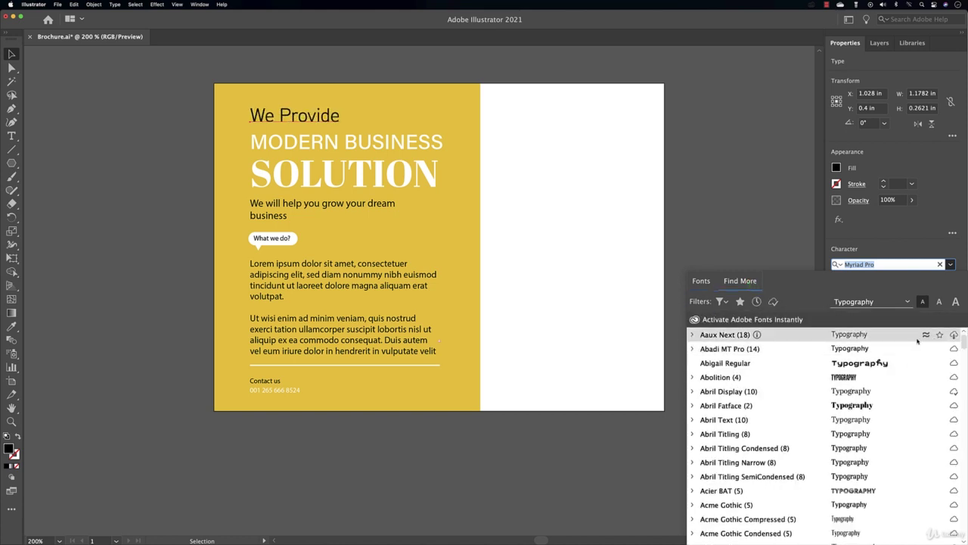
Show only activated Adobe Fonts, deactivate Signo Thin, and return to the installed Fonts list
{"action": "left_click", "coordinate": [774, 302]}
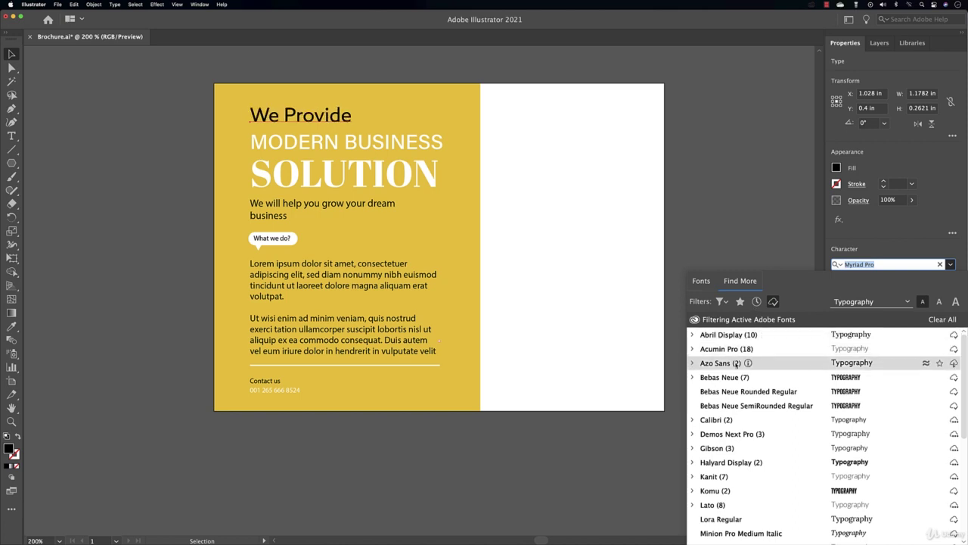
{"action": "scroll", "coordinate": [758, 388], "scroll_direction": "down", "scroll_amount": 5}
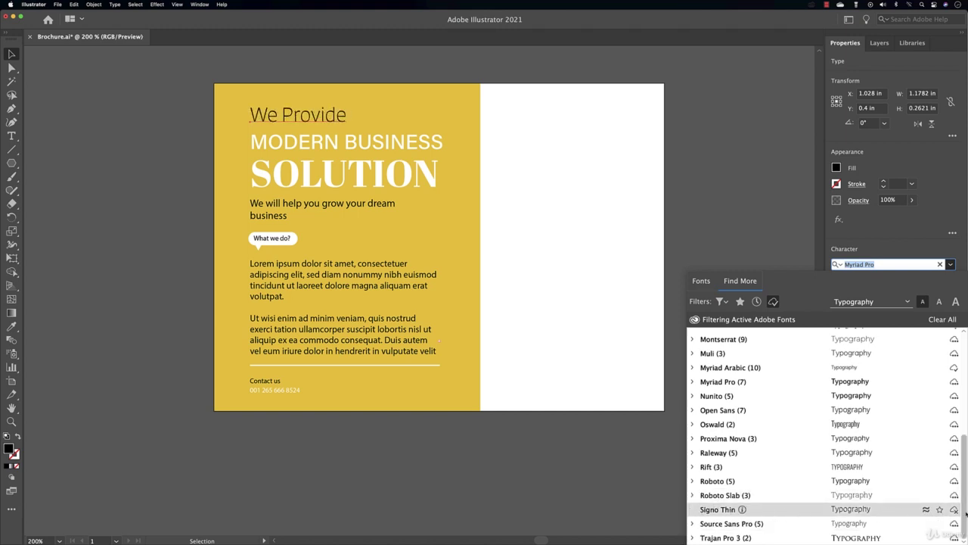
{"action": "left_click", "coordinate": [954, 511]}
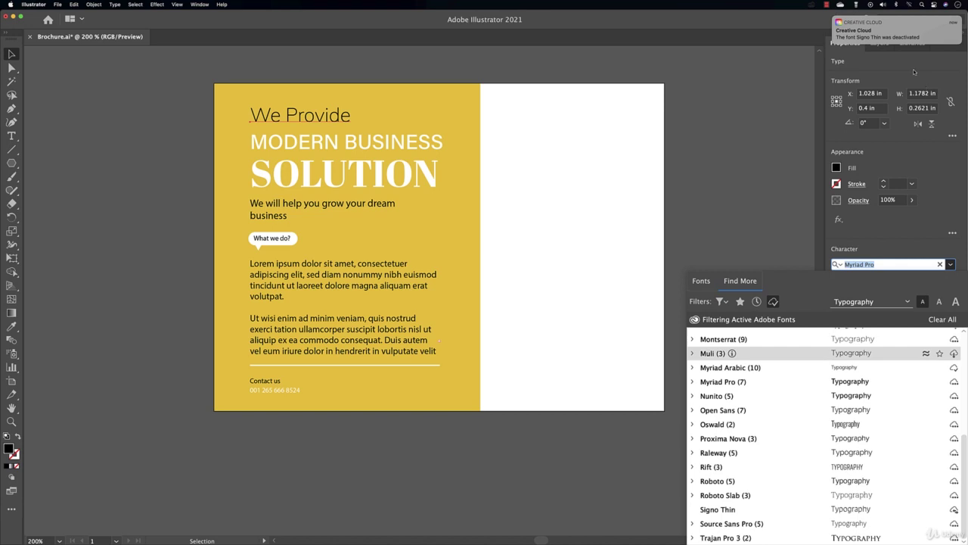
{"action": "key", "text": "BackSpace"}
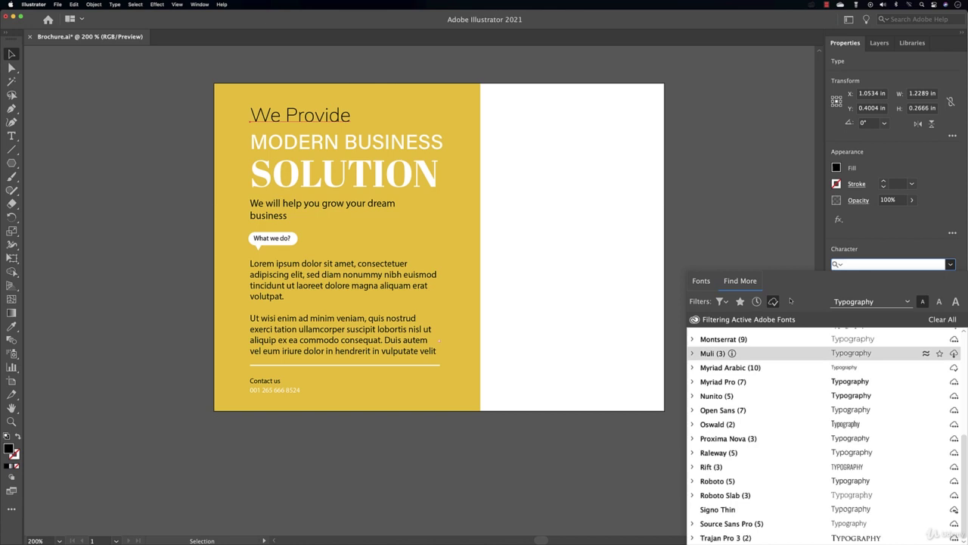
{"action": "left_click", "coordinate": [697, 281]}
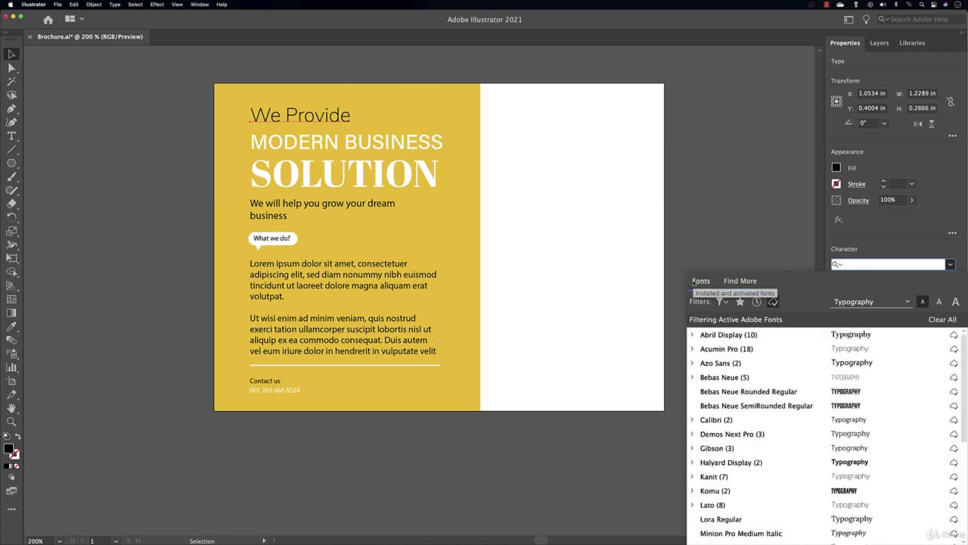
Switch back to Find More, showing the active Abril Display and Acumin Pro at top
{"action": "left_click", "coordinate": [739, 282]}
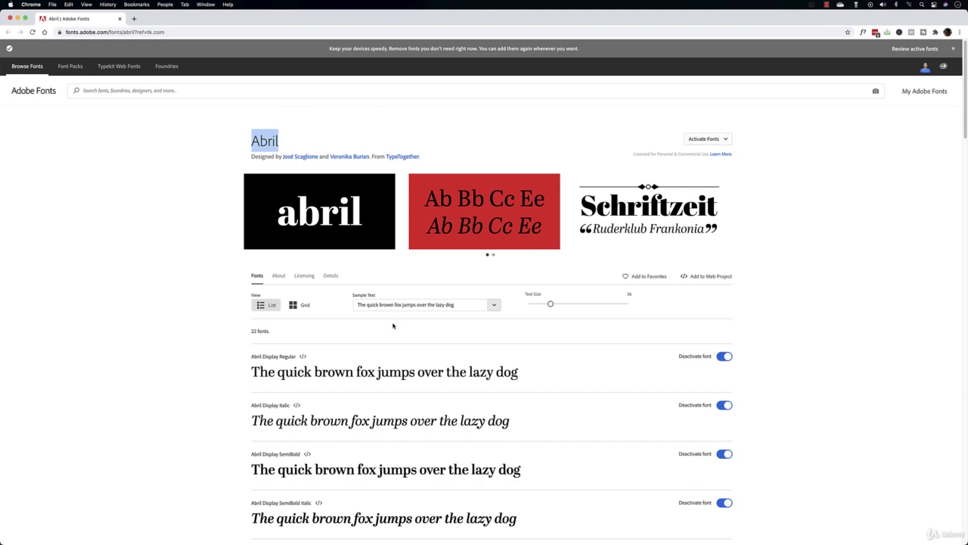
Review the Abril family page and confirm only the Abril Display weights are active
{"action": "scroll", "coordinate": [393, 326], "scroll_direction": "down", "scroll_amount": 10}
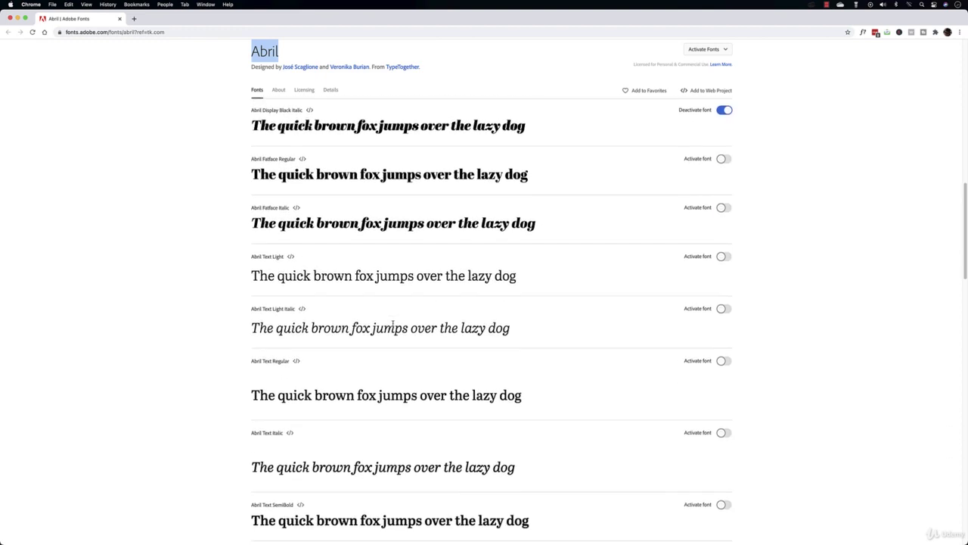
{"action": "scroll", "coordinate": [393, 326], "scroll_direction": "down", "scroll_amount": 5}
{"action": "scroll", "coordinate": [393, 324], "scroll_direction": "up", "scroll_amount": 10}
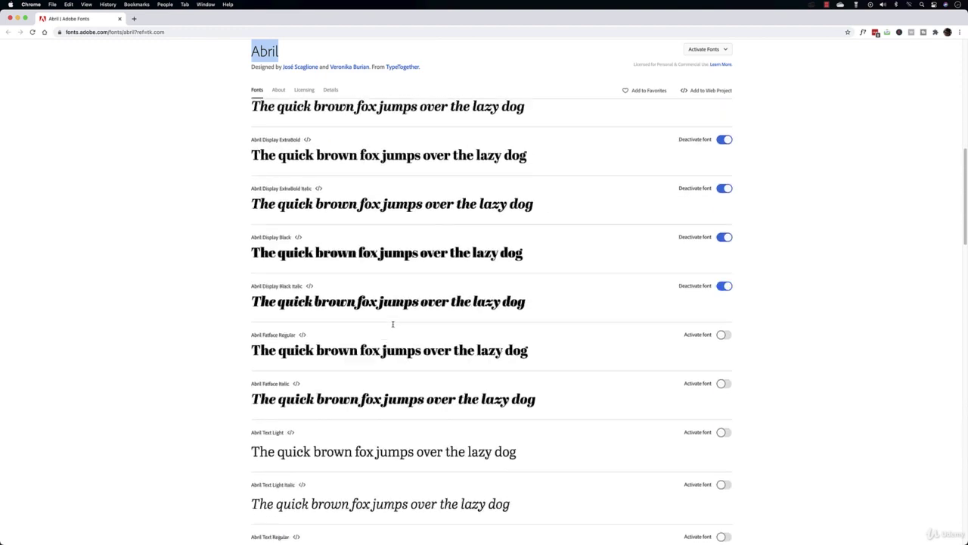
{"action": "scroll", "coordinate": [393, 324], "scroll_direction": "up", "scroll_amount": 8}
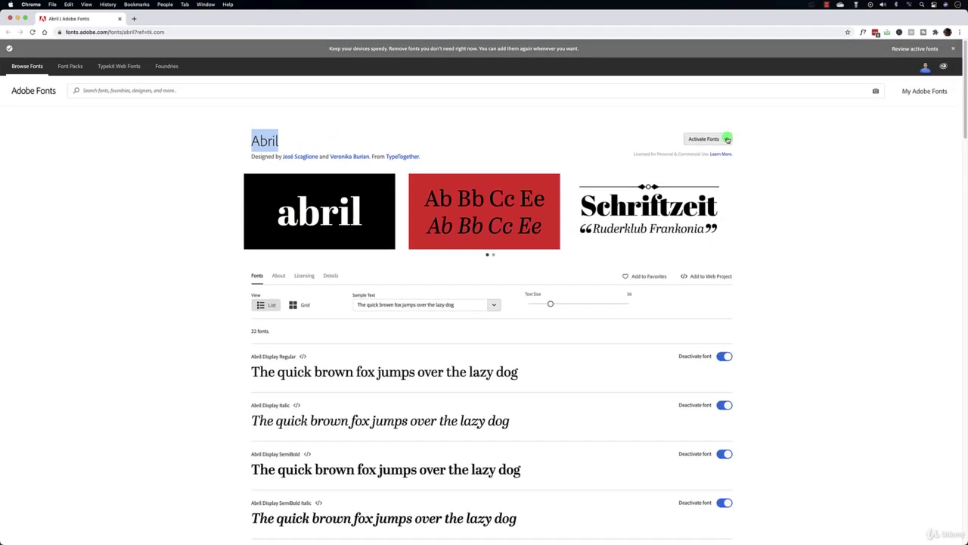
{"action": "left_click", "coordinate": [727, 140]}
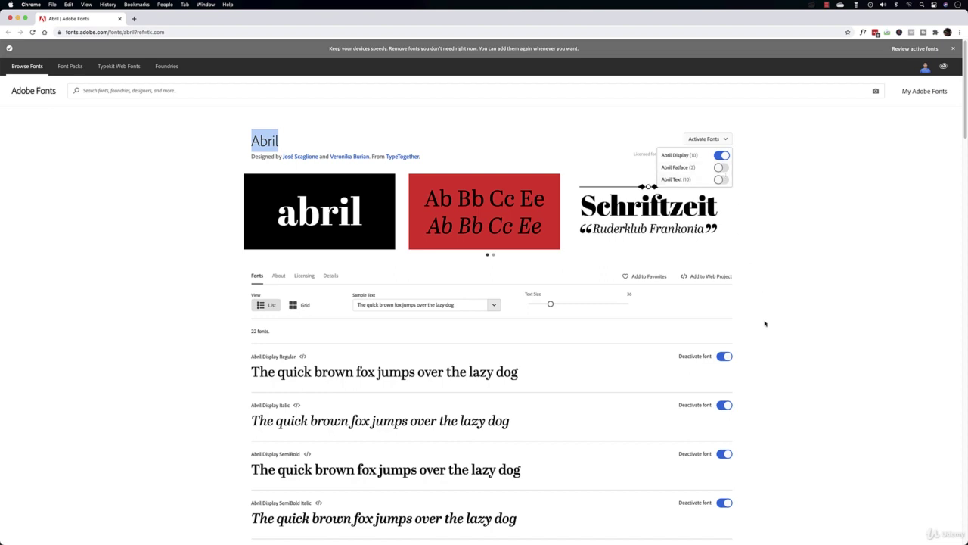
Go to the full Browse Fonts catalogue listing 2030 font families
{"action": "scroll", "coordinate": [763, 322], "scroll_direction": "down", "scroll_amount": 3}
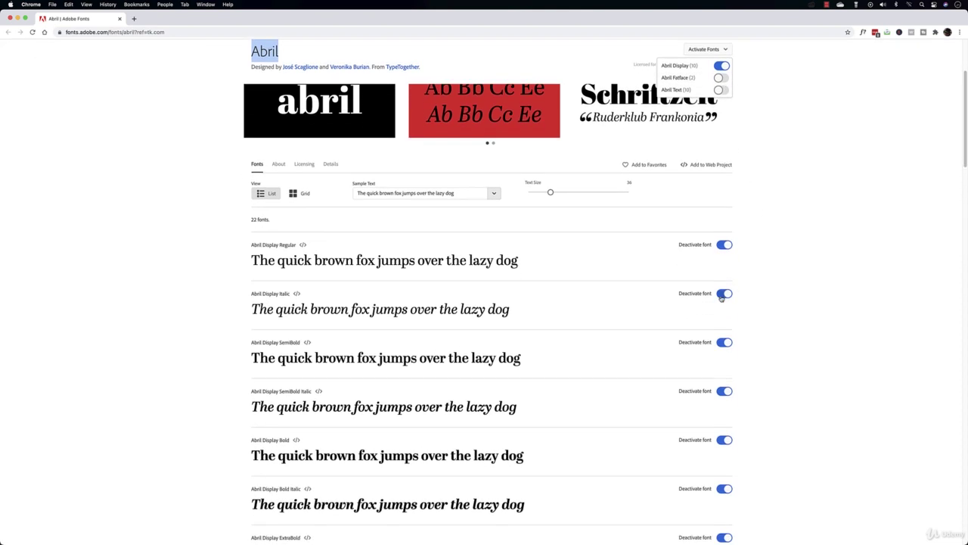
{"action": "scroll", "coordinate": [422, 309], "scroll_direction": "up", "scroll_amount": 3}
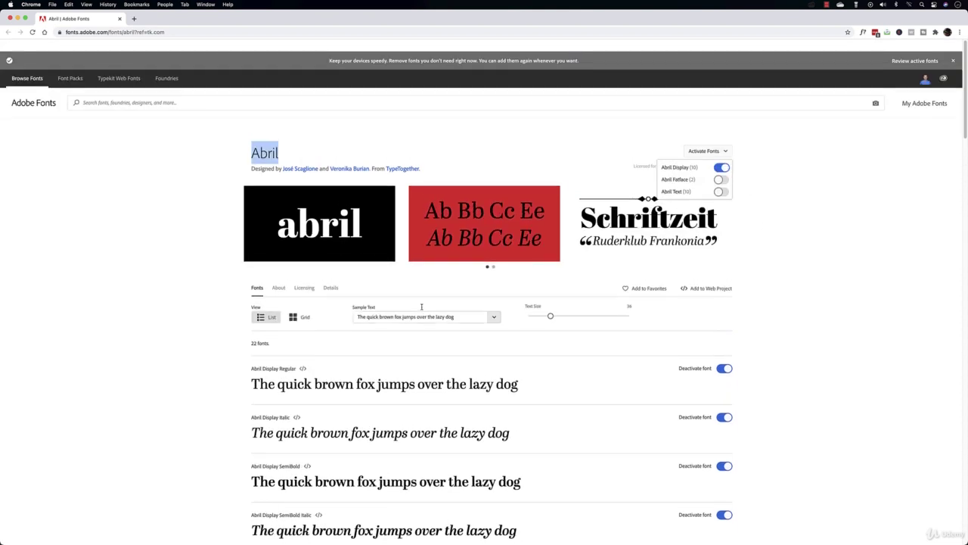
{"action": "left_click", "coordinate": [28, 68]}
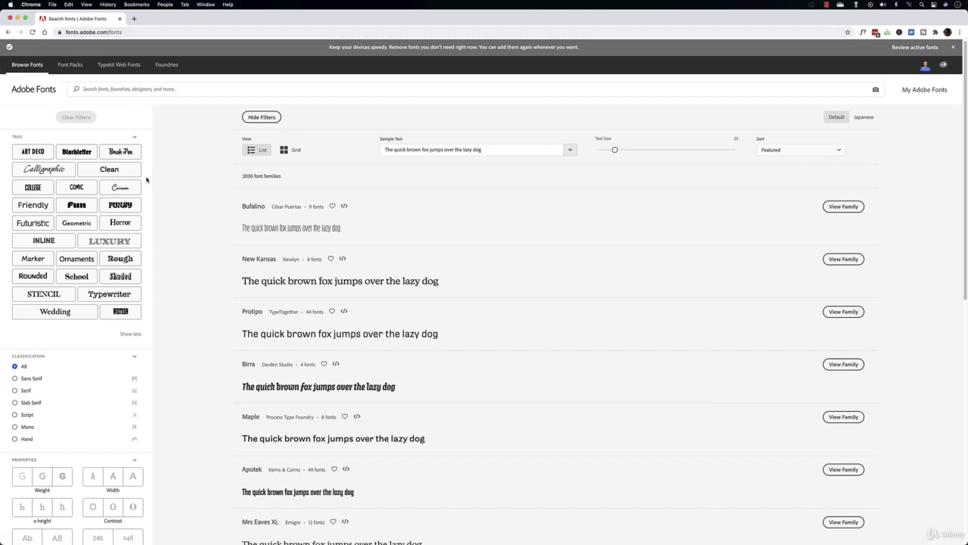
Filter the catalogue to Serif classification and heavy weight
{"action": "scroll", "coordinate": [77, 344], "scroll_direction": "down", "scroll_amount": 3}
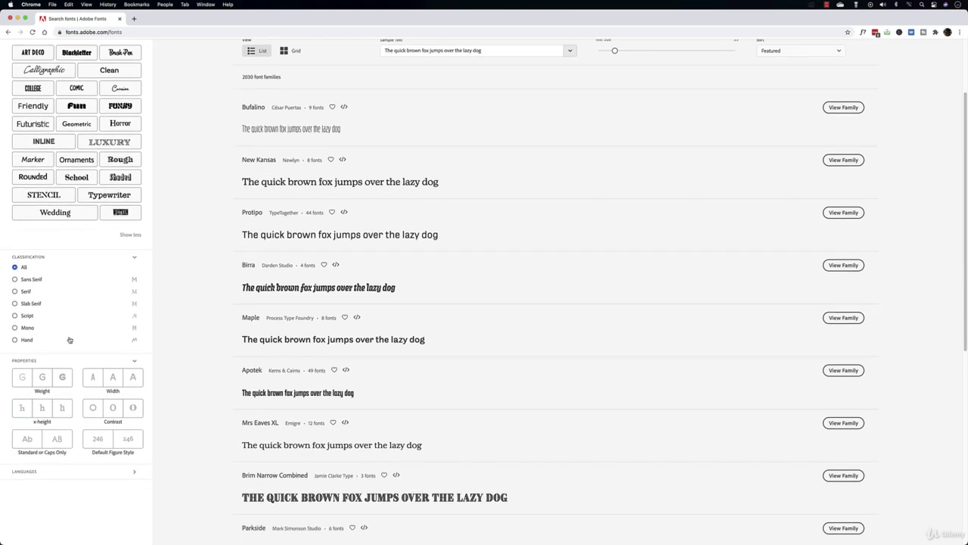
{"action": "left_click", "coordinate": [31, 279]}
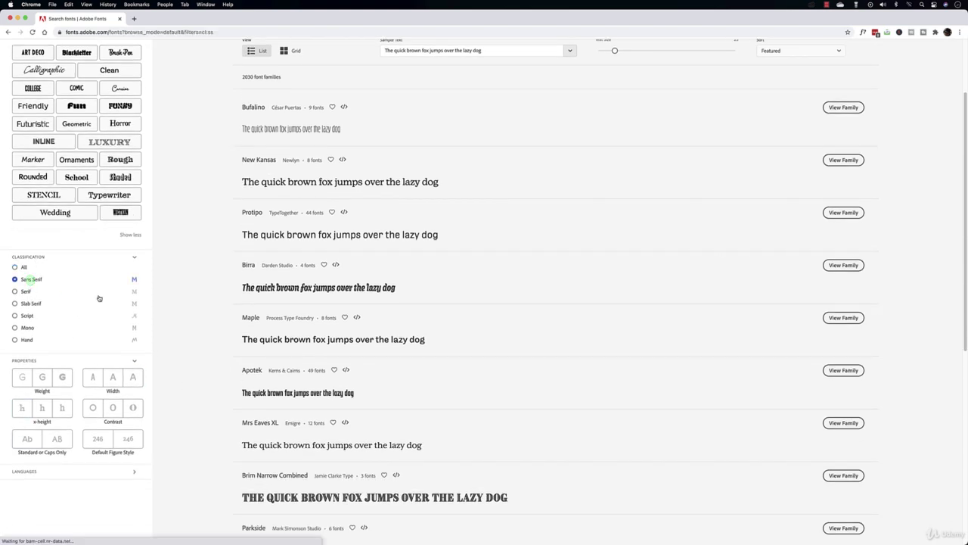
{"action": "left_click", "coordinate": [27, 291]}
{"action": "left_click", "coordinate": [62, 380]}
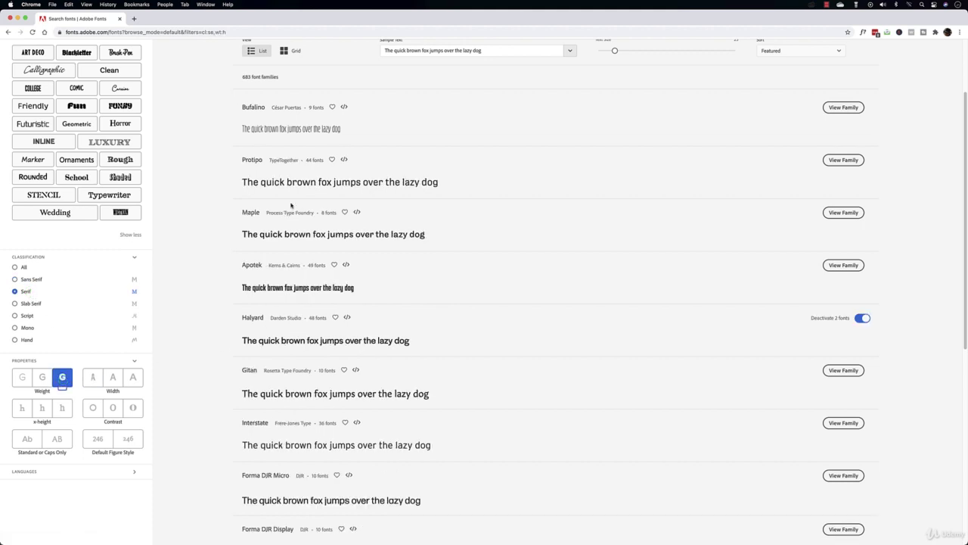
Try the Luxury and Futuristic tags, then clear them, leaving 269 results
{"action": "scroll", "coordinate": [463, 436], "scroll_direction": "up", "scroll_amount": 3}
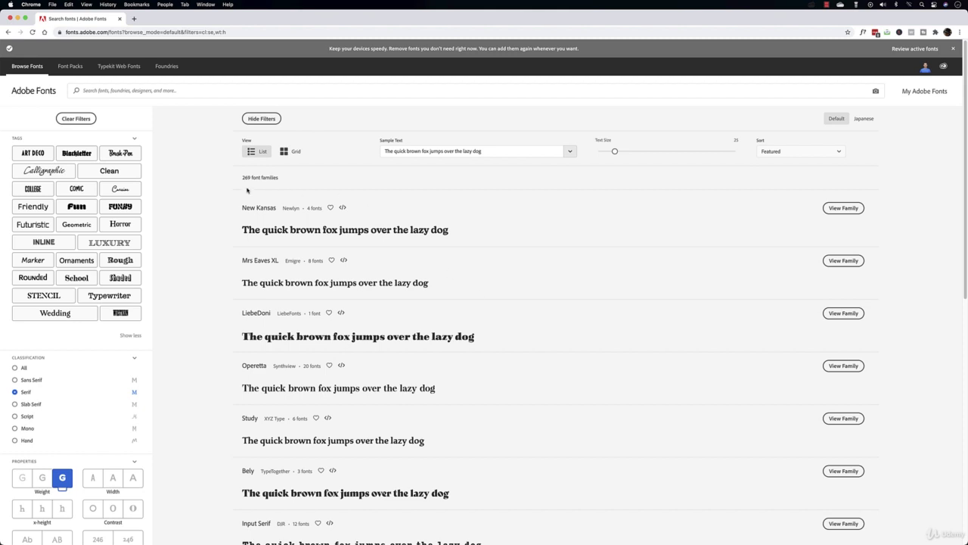
{"action": "left_click", "coordinate": [121, 246]}
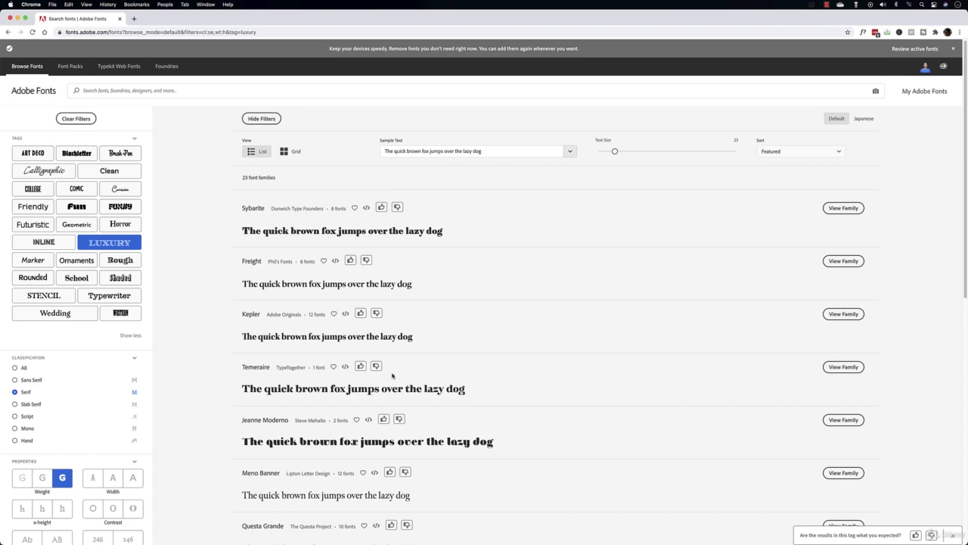
{"action": "left_click", "coordinate": [35, 225]}
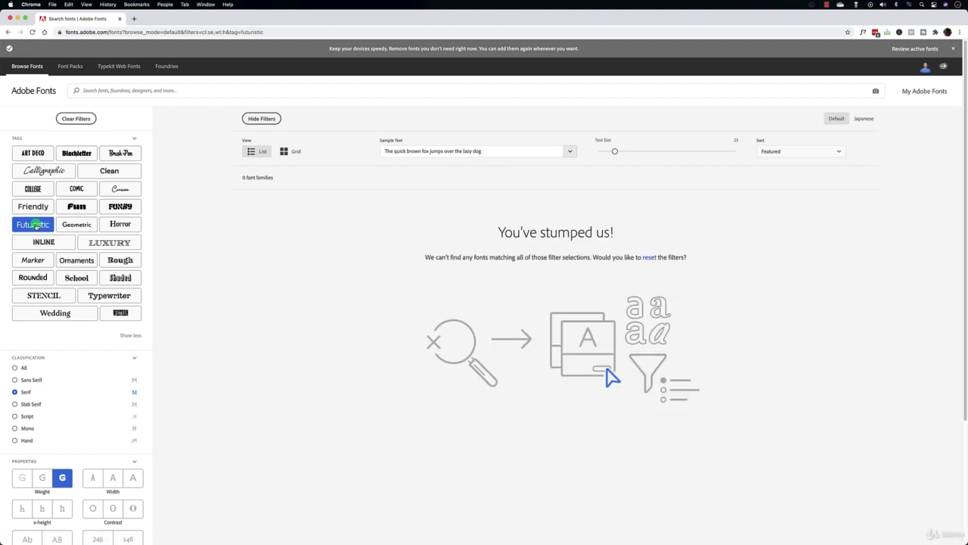
{"action": "left_click", "coordinate": [35, 225]}
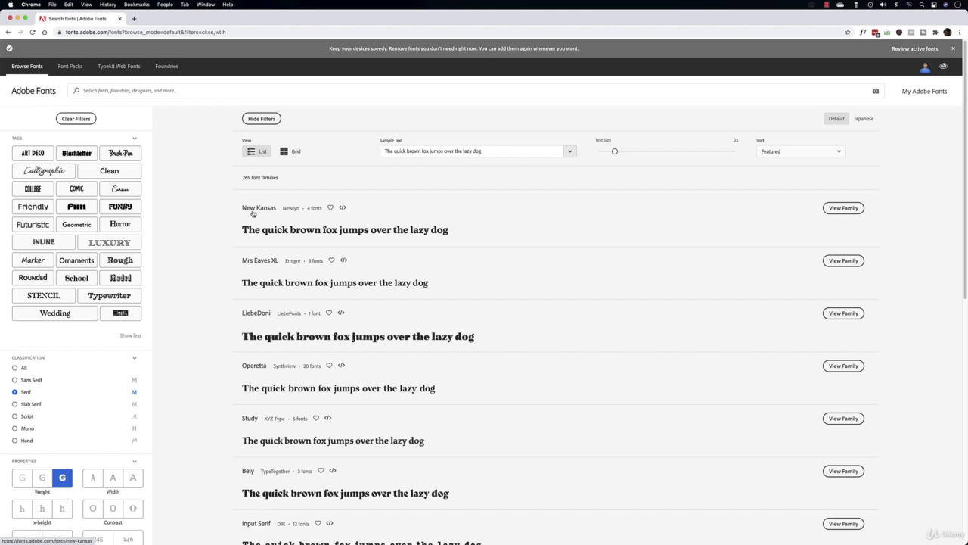
Look over the New Kansas family page and the 137 active fonts, then return to Illustrator
{"action": "left_click", "coordinate": [841, 210]}
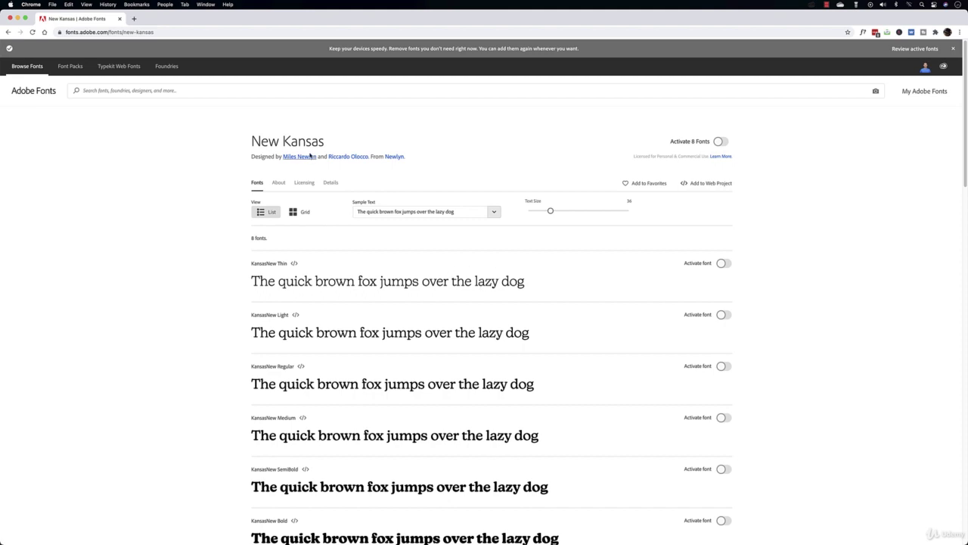
{"action": "scroll", "coordinate": [486, 310], "scroll_direction": "down", "scroll_amount": 5}
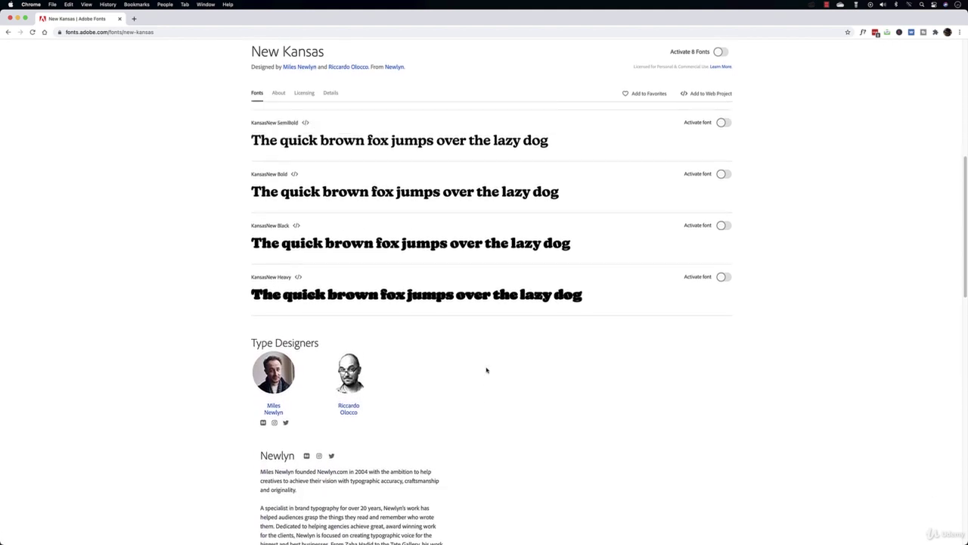
{"action": "scroll", "coordinate": [491, 370], "scroll_direction": "up", "scroll_amount": 10}
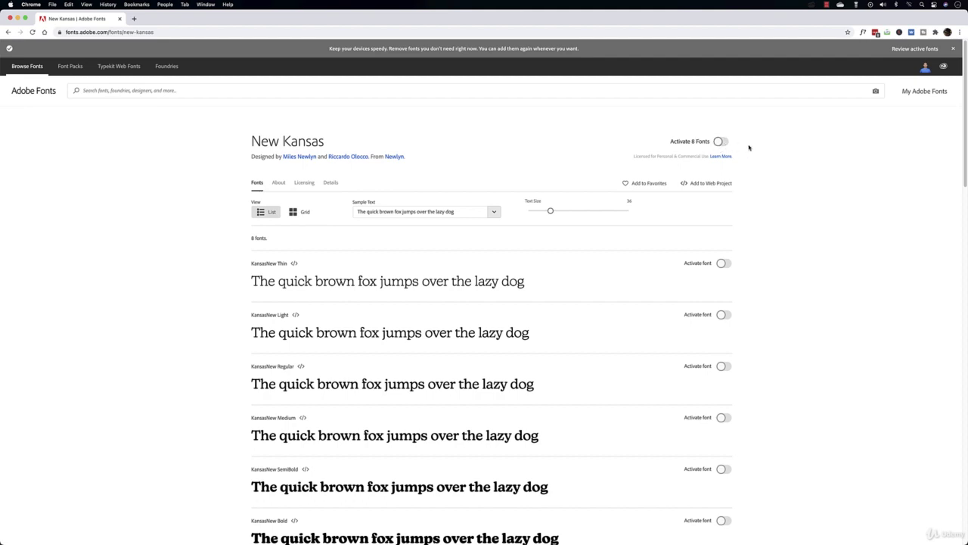
{"action": "left_click", "coordinate": [928, 93]}
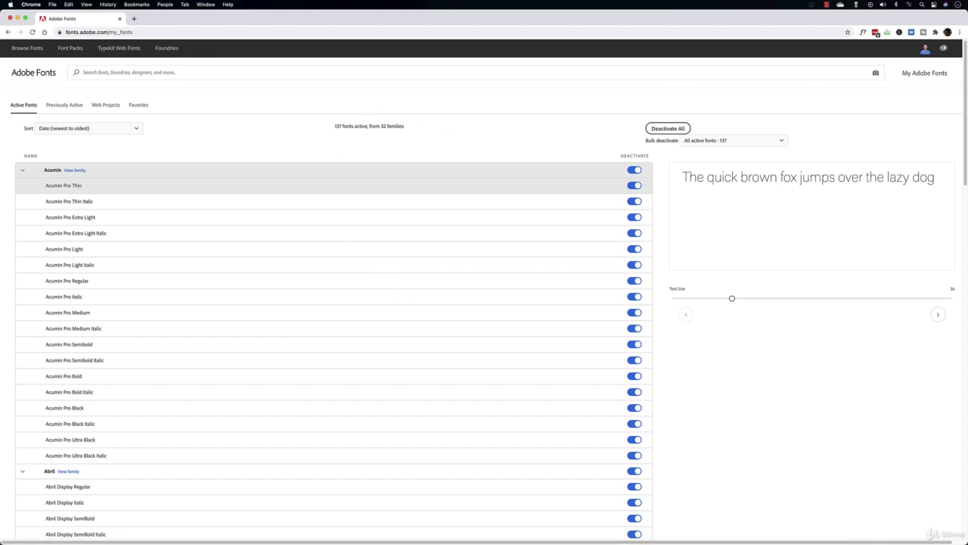
{"action": "left_click", "coordinate": [464, 534]}
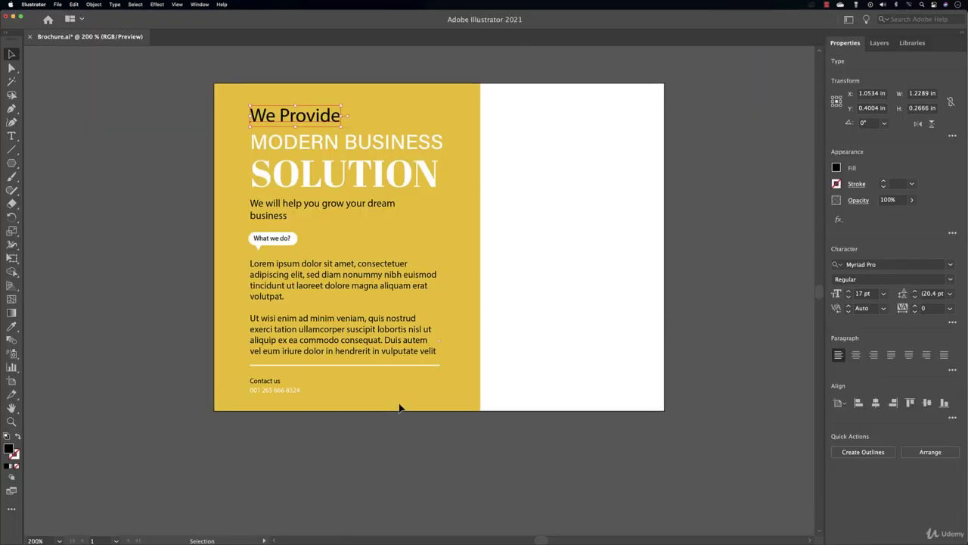
Increase the SOLUTION headline in Abril Display ExtraBold from 33 pt to 34 pt, then deselect it
{"action": "left_click", "coordinate": [373, 305]}
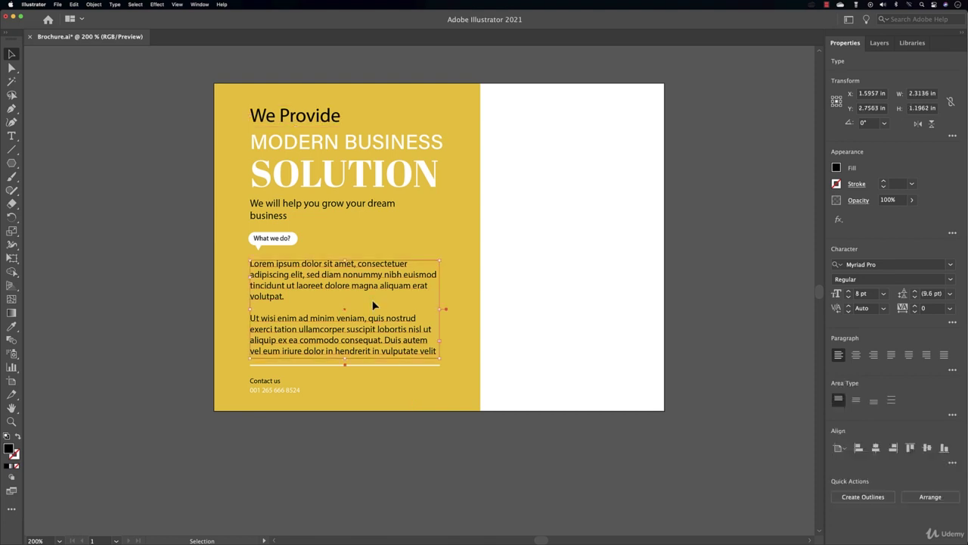
{"action": "scroll", "coordinate": [373, 305], "scroll_direction": "right", "scroll_amount": 1}
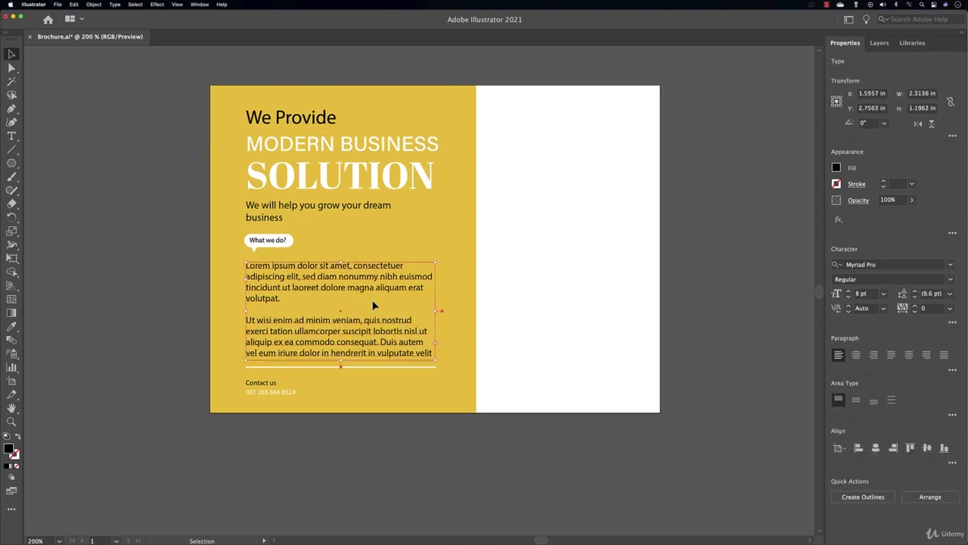
{"action": "left_click", "coordinate": [412, 187]}
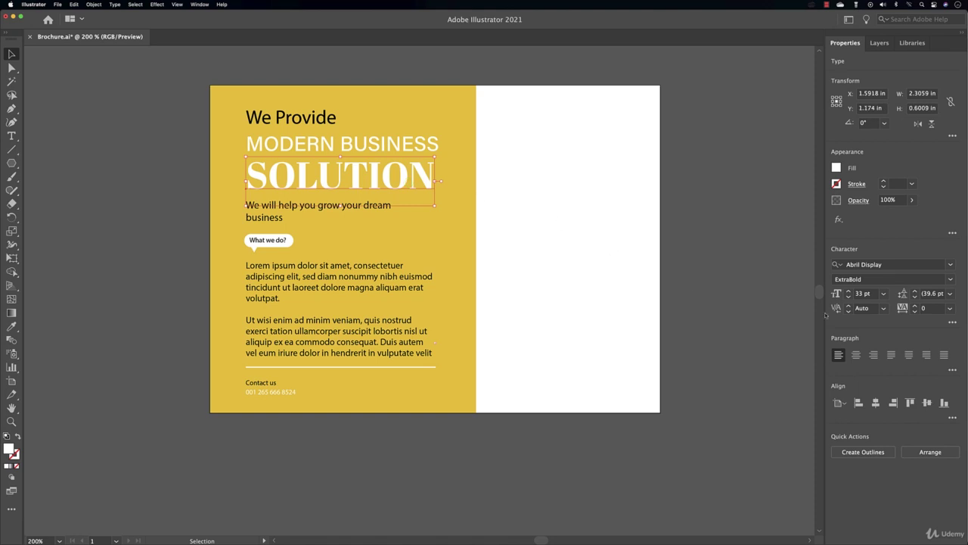
{"action": "left_click", "coordinate": [848, 291]}
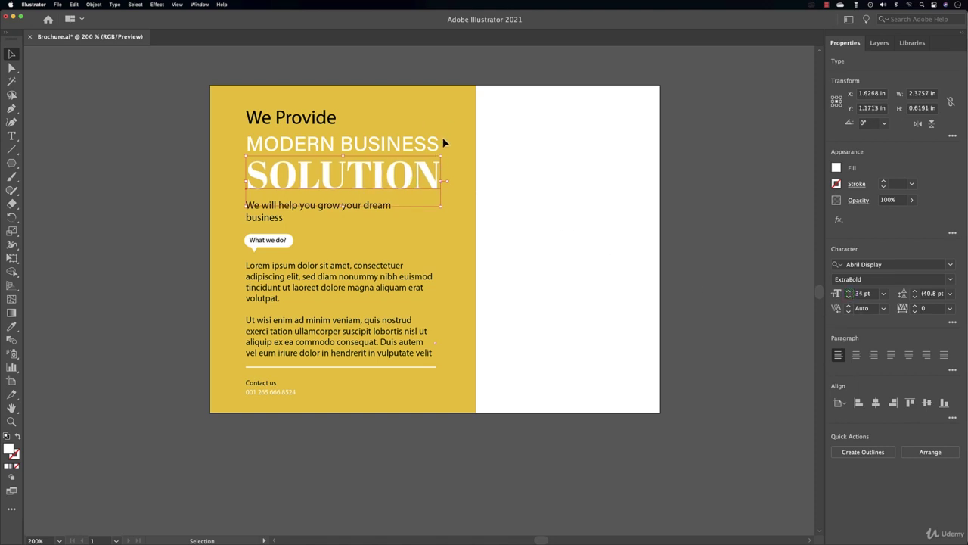
{"action": "left_click", "coordinate": [504, 177]}
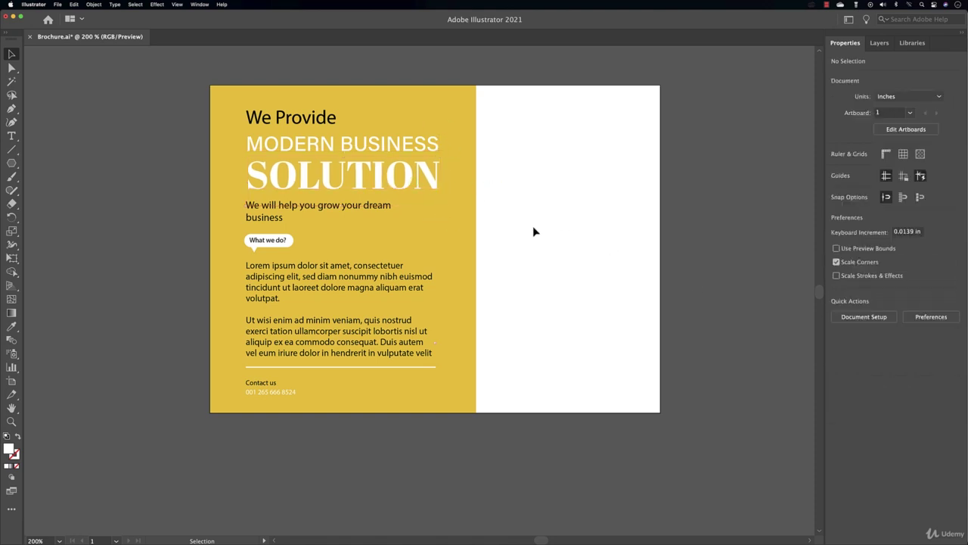